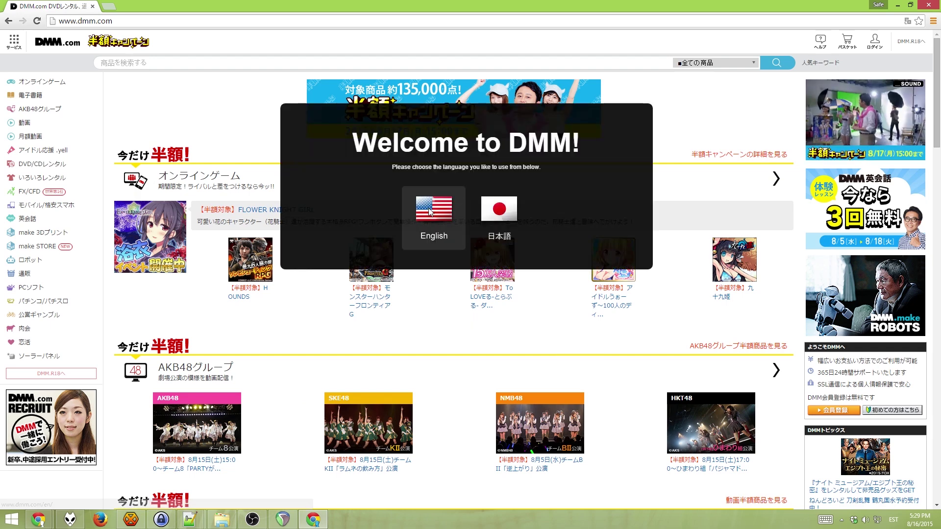
pyautogui.click(420, 232)
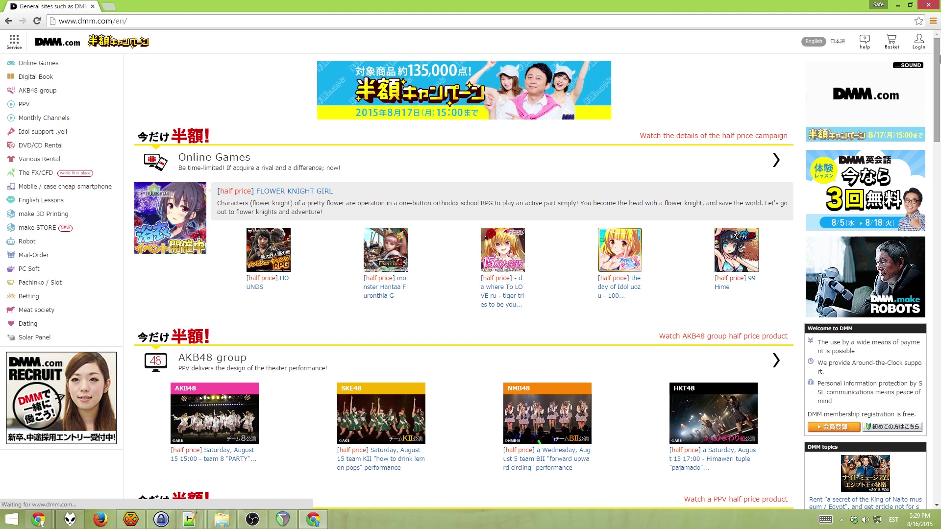
pyautogui.moveTo(920, 48)
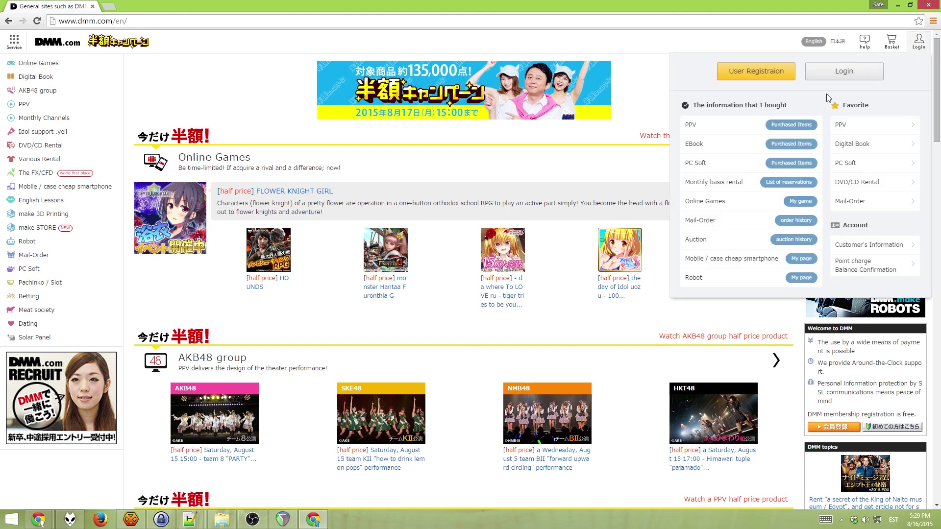
# - Start User Registration, enter the account e-mail and password, and send the certification email
pyautogui.click(745, 72)
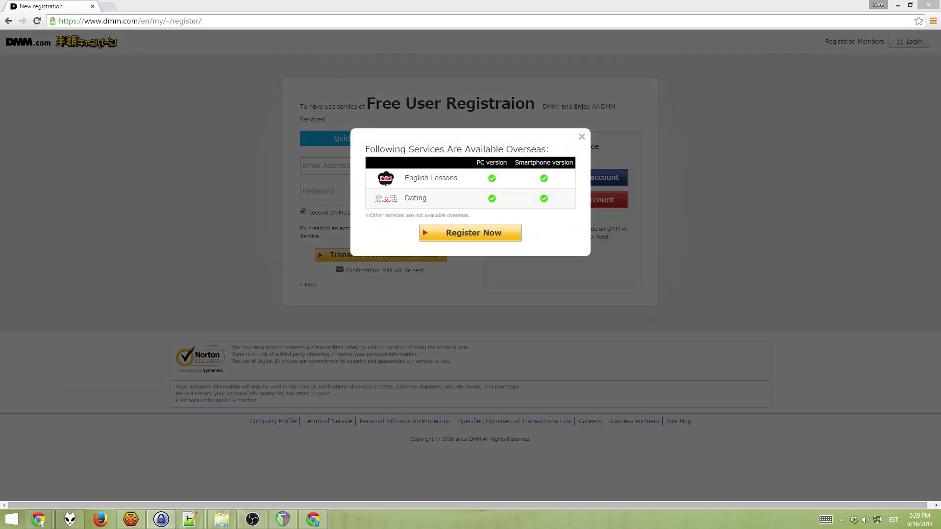
pyautogui.click(581, 141)
pyautogui.click(380, 166)
pyautogui.hotkey('ctrl', 'v')
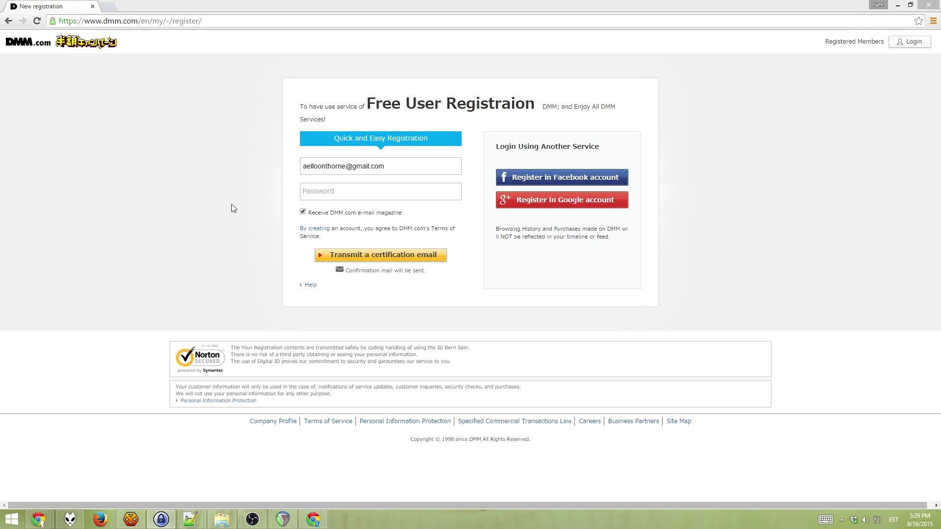
pyautogui.click(357, 190)
pyautogui.hotkey('ctrl', 'v')
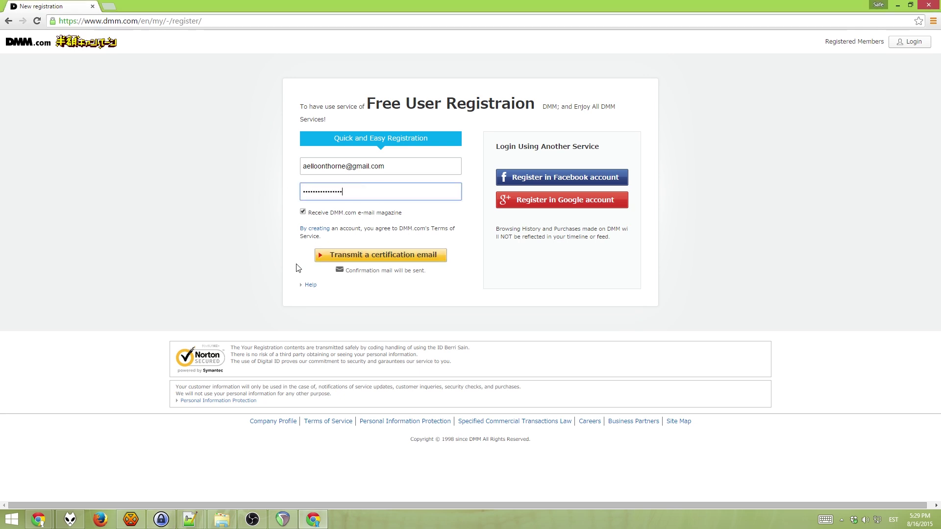
pyautogui.click(430, 262)
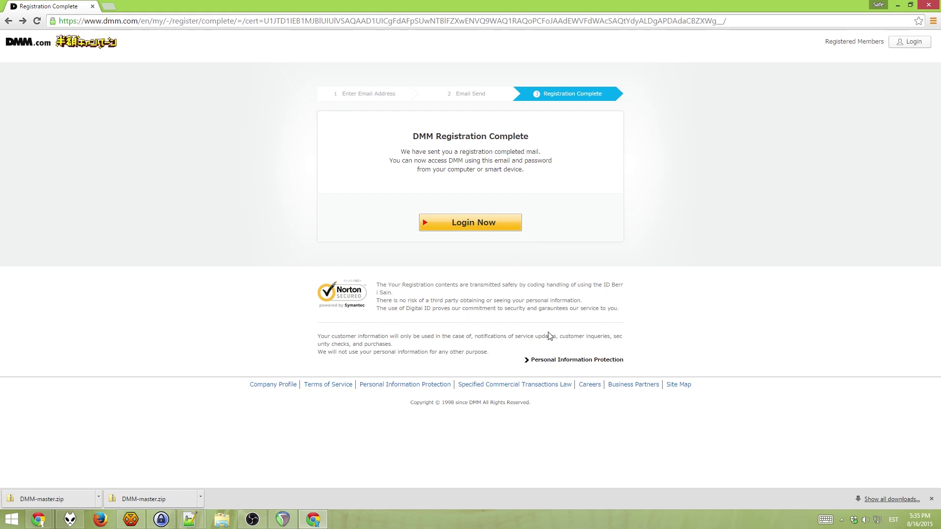
# - Log in with the newly registered account and switch the DMM.com header language to 日本語
pyautogui.click(482, 228)
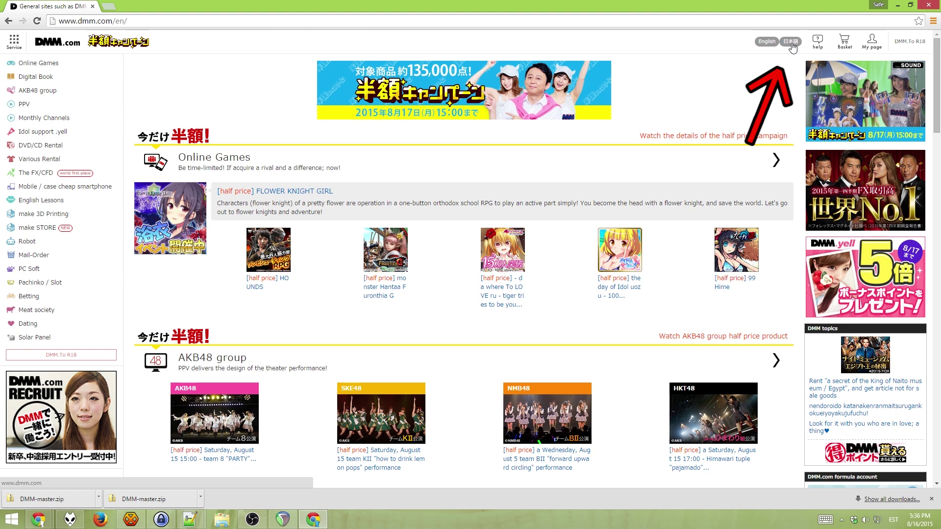
pyautogui.click(792, 44)
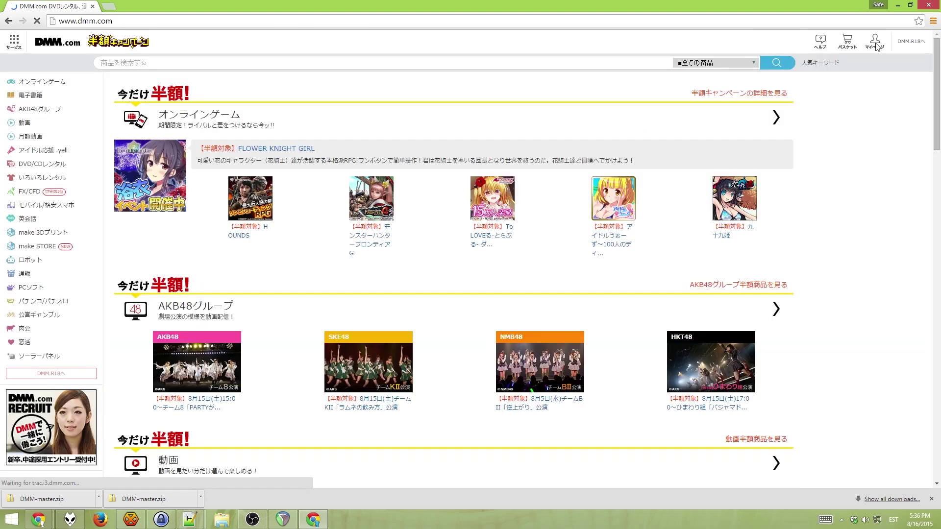
pyautogui.moveTo(875, 43)
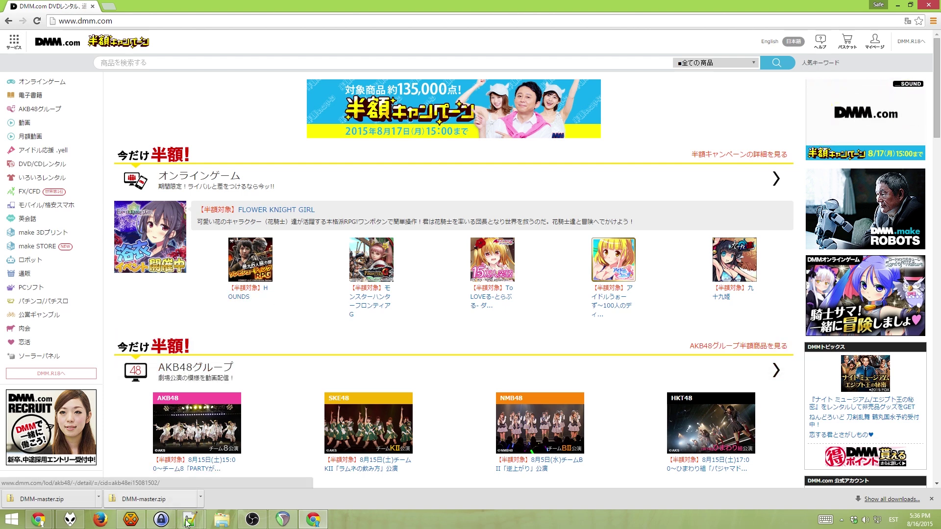
pyautogui.moveTo(190, 519)
pyautogui.click(208, 498)
pyautogui.click(615, 190)
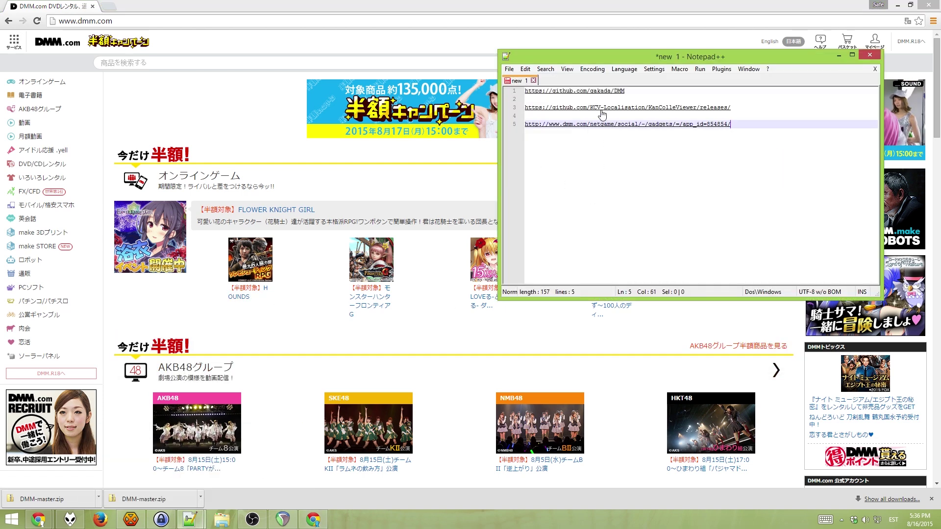
pyautogui.moveTo(633, 91); pyautogui.dragTo(500, 91)
pyautogui.hotkey('ctrl', 'c')
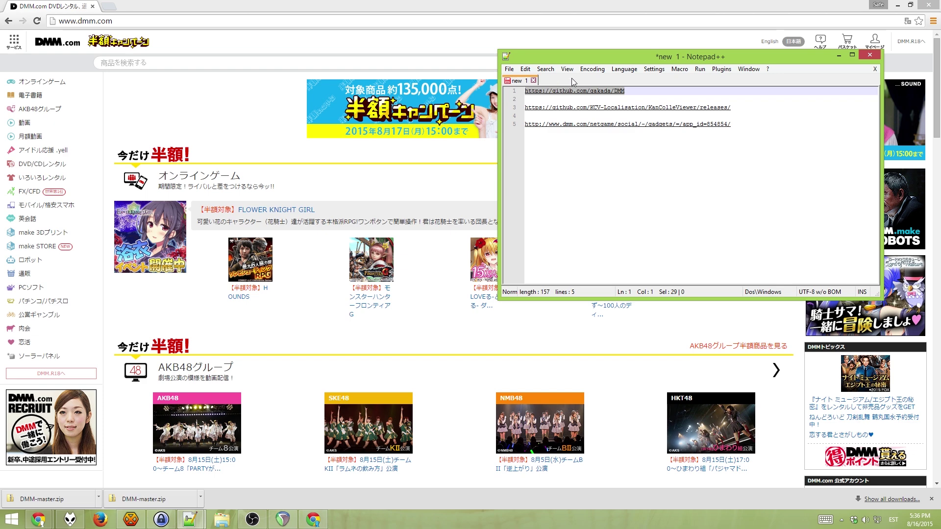
pyautogui.click(841, 57)
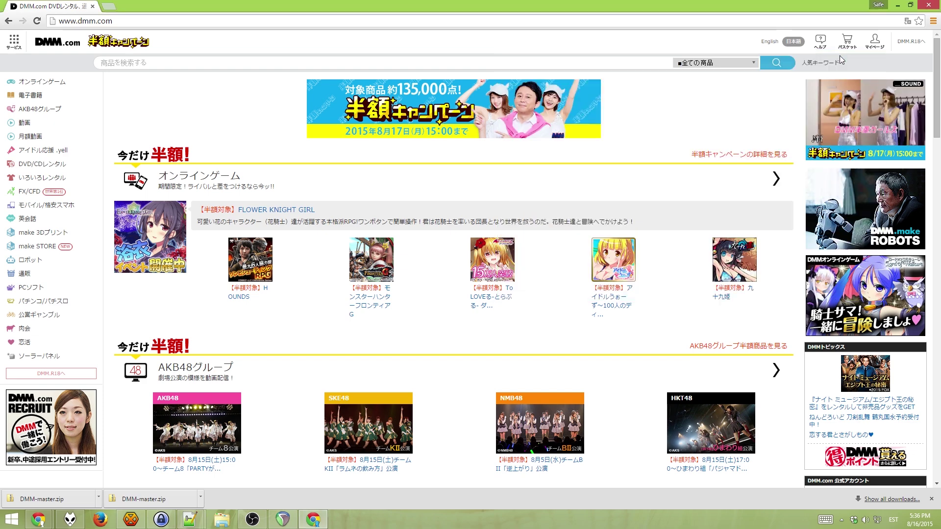
pyautogui.click(108, 6)
pyautogui.hotkey('ctrl', 'v')
pyautogui.press('Return')
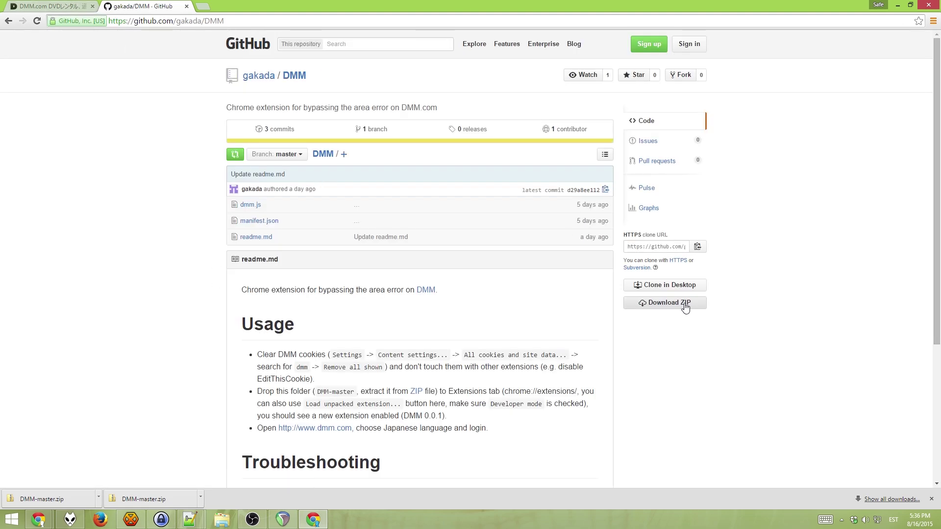
pyautogui.click(680, 305)
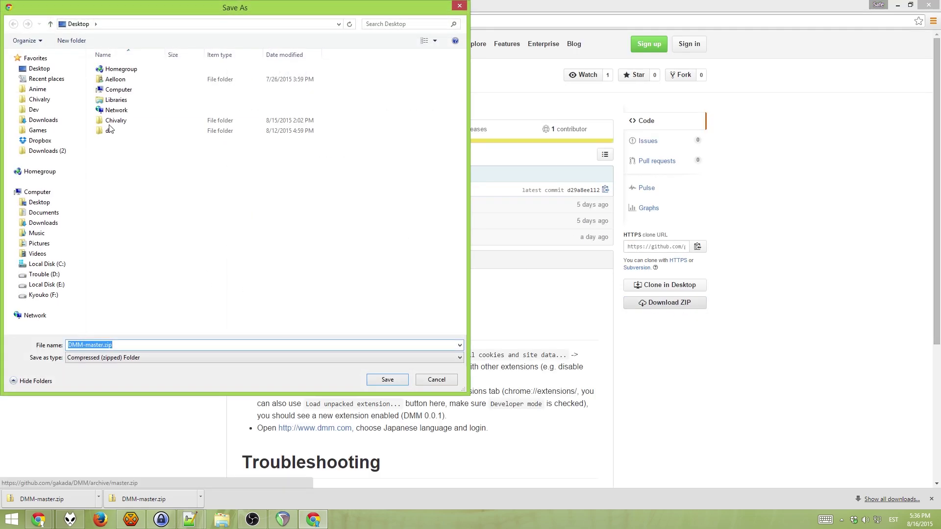
pyautogui.click(385, 383)
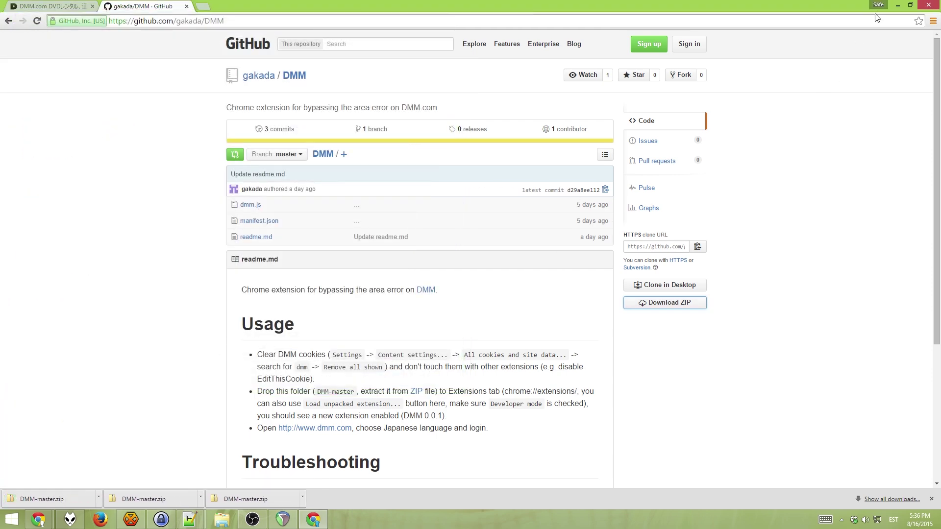
# - Minimize Chrome and extract DMM-master.zip on the desktop with 7-Zip > Extract Here
pyautogui.click(898, 5)
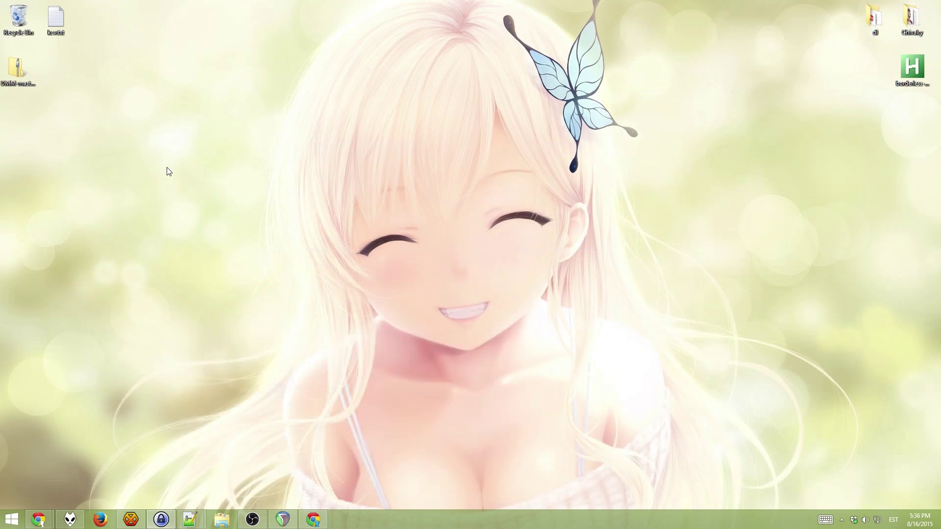
pyautogui.rightClick(22, 75)
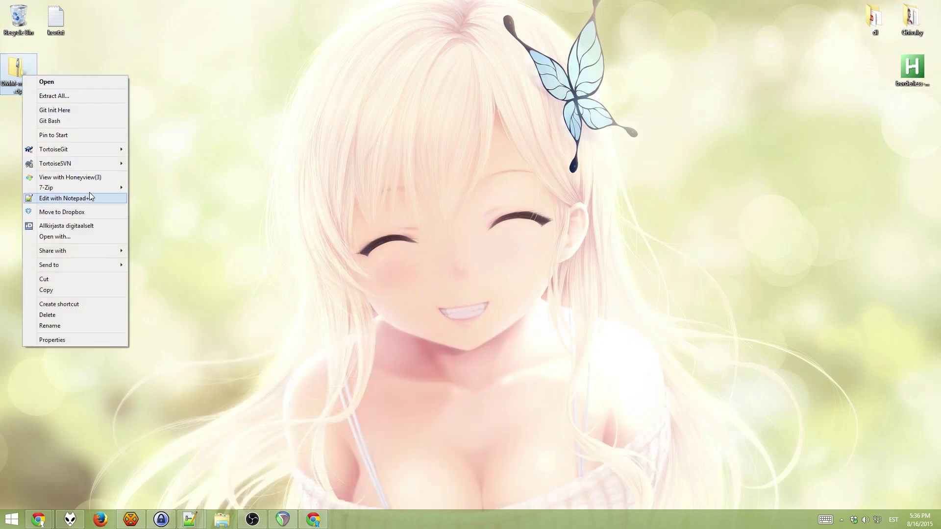
pyautogui.moveTo(91, 189)
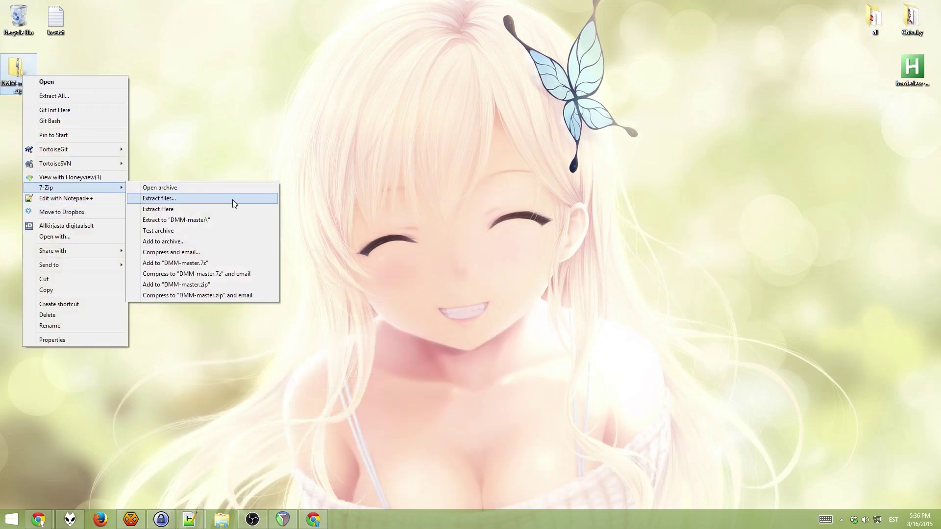
pyautogui.click(194, 210)
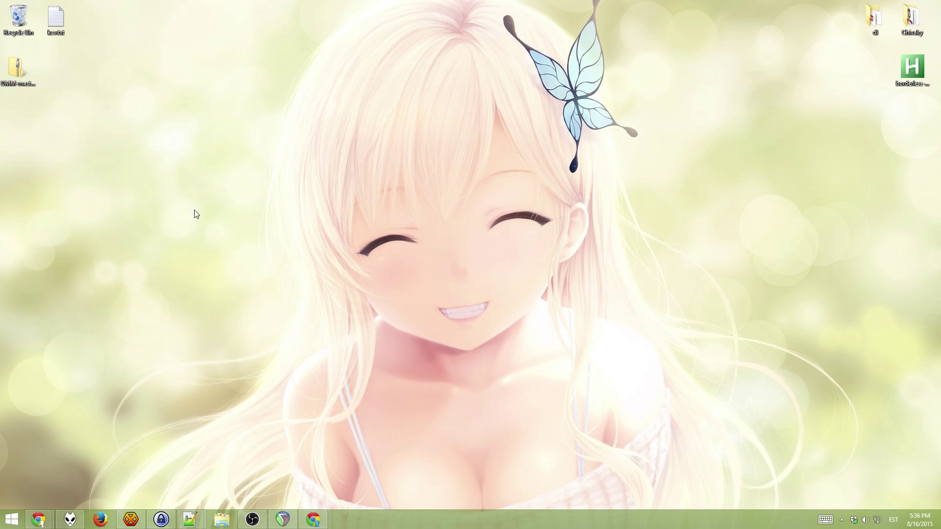
# - Check the DMM-master folder holds dmm.js, manifest.json and readme.md, then close it
pyautogui.doubleClick(27, 126)
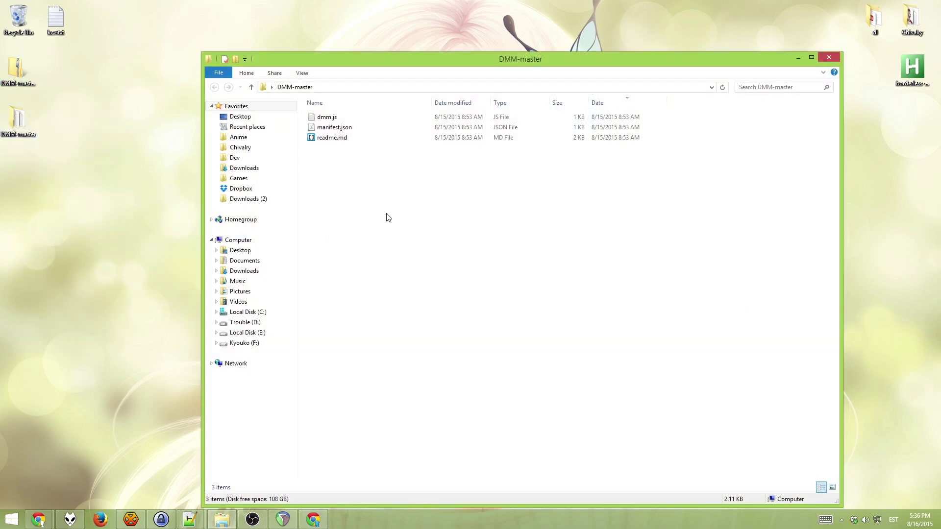
pyautogui.moveTo(402, 201); pyautogui.dragTo(392, 101)
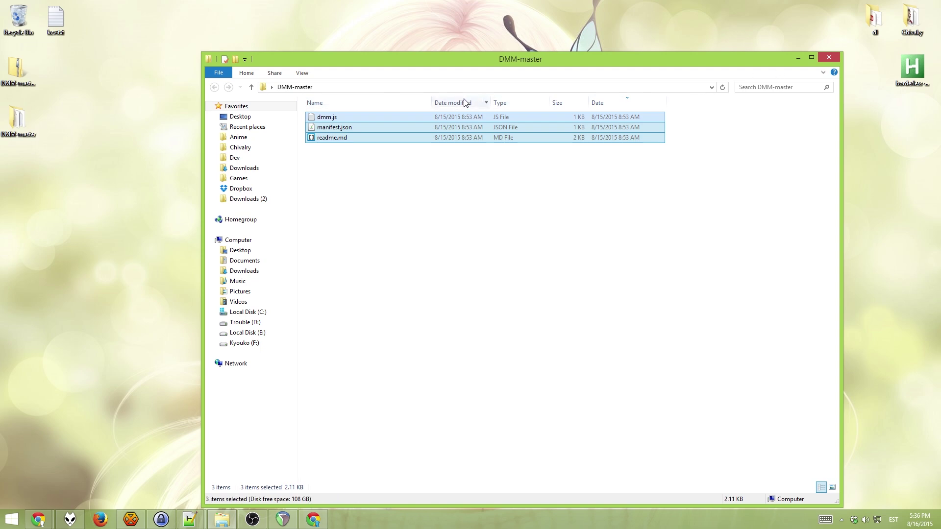
pyautogui.click(829, 57)
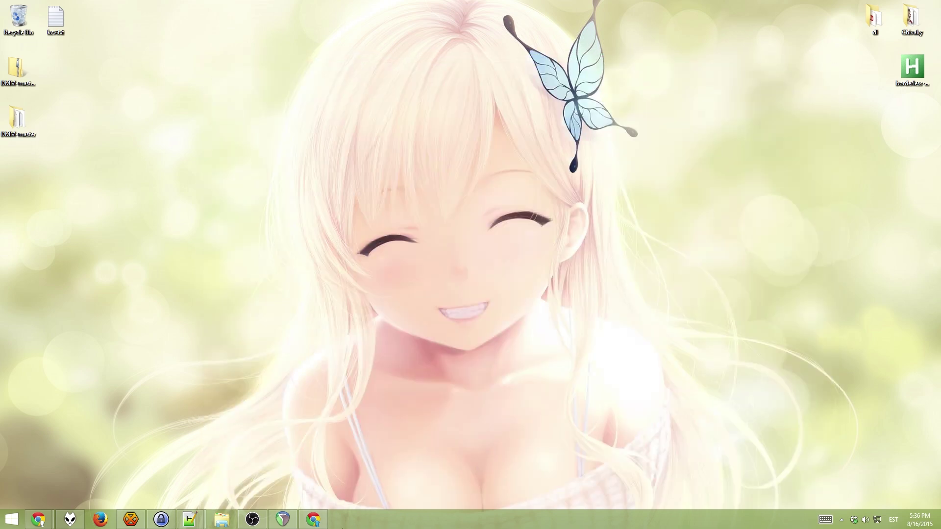
# - Turn on Developer mode in Chrome Extensions and load Desktop\DMM-master as an unpacked extension
pyautogui.click(313, 519)
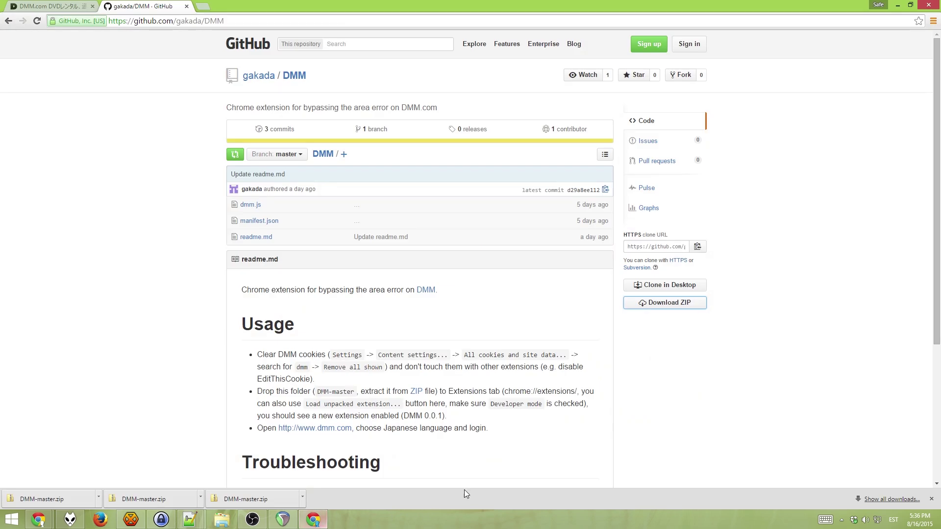
pyautogui.click(933, 22)
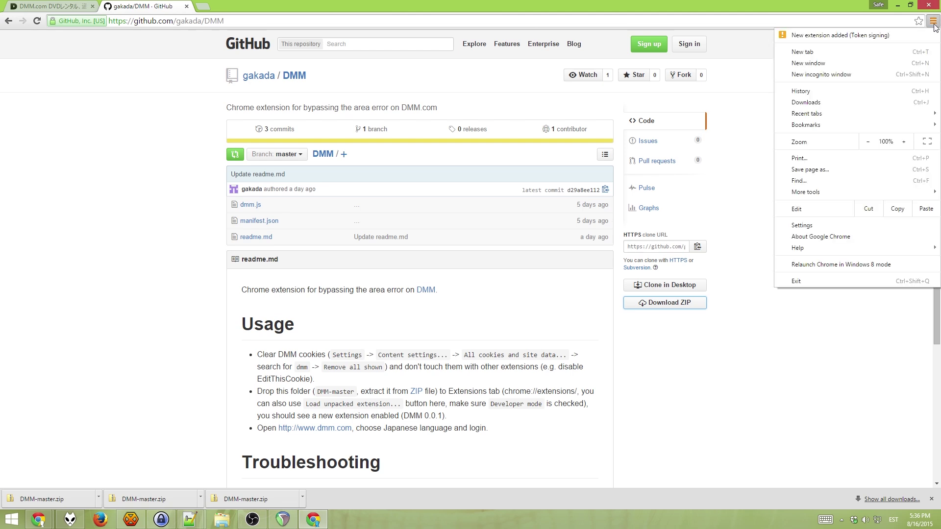
pyautogui.click(827, 226)
pyautogui.click(25, 80)
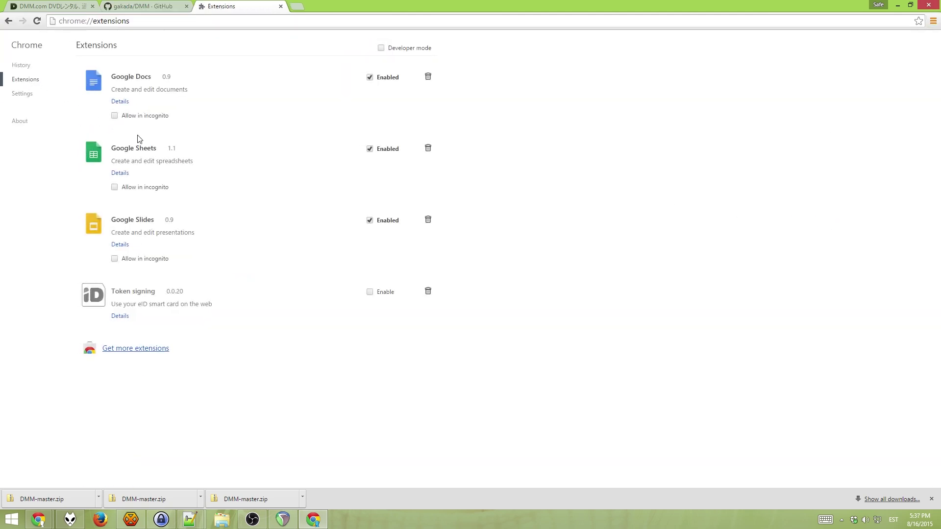
pyautogui.click(381, 48)
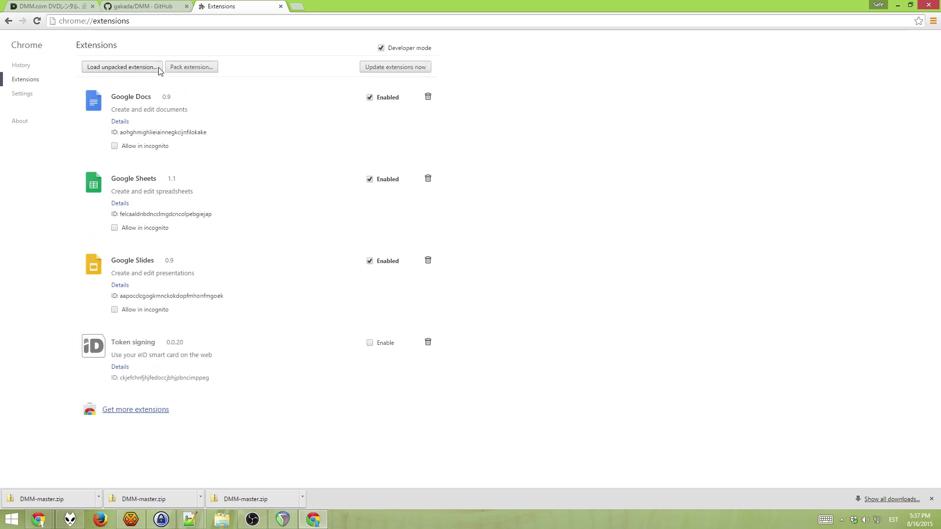
pyautogui.click(145, 68)
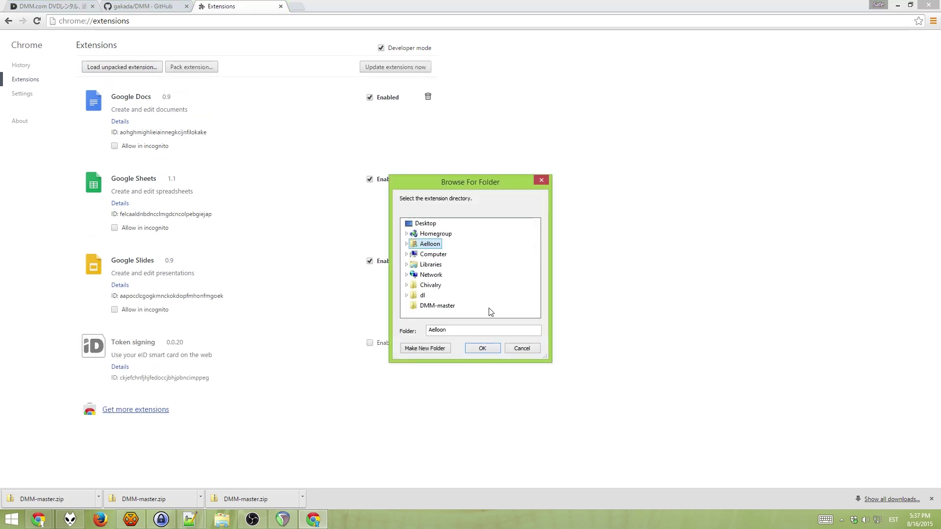
pyautogui.click(438, 306)
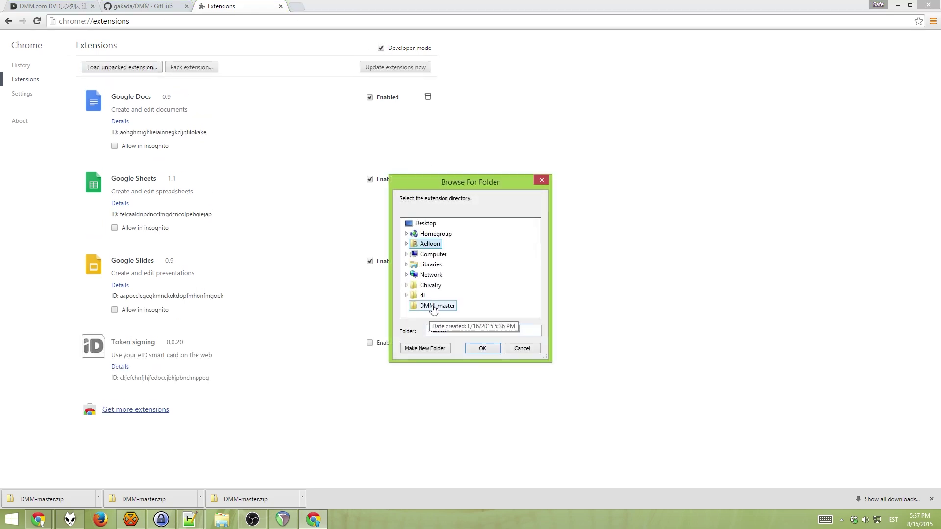
pyautogui.click(482, 348)
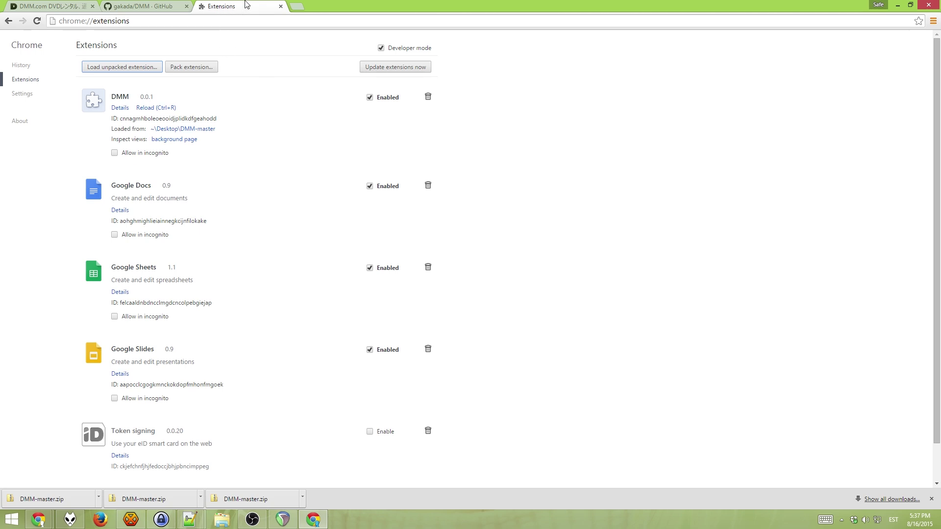
# - Close the Extensions and GitHub tabs and reload DMM.com
pyautogui.middleClick(247, 5)
pyautogui.middleClick(151, 6)
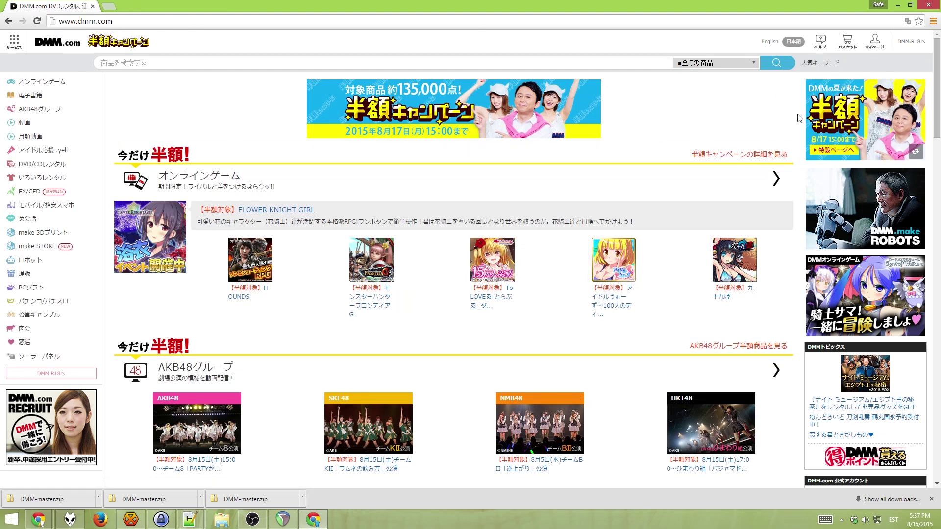
pyautogui.click(36, 21)
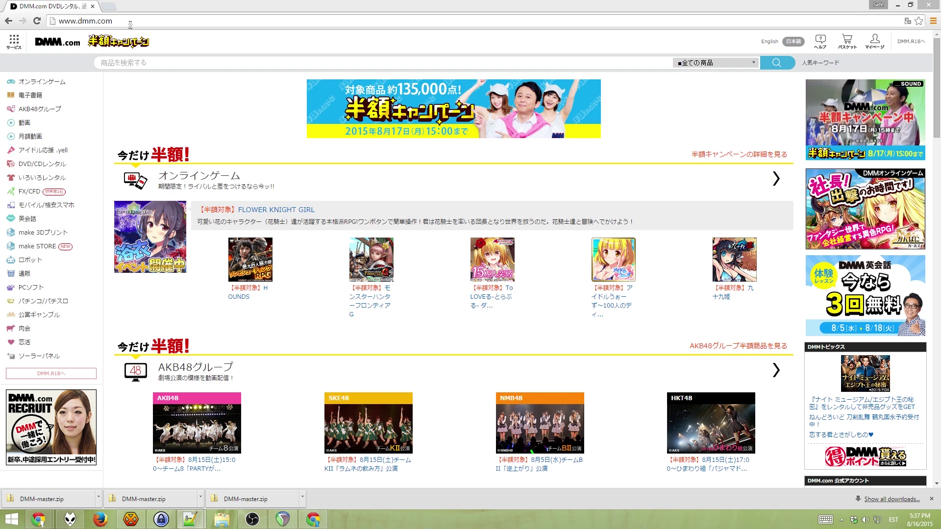
# - Go to the Kantai Collection netgame page (app_id=854854) by pasting its address
pyautogui.click(215, 116)
pyautogui.hotkey('ctrl', 'l')
pyautogui.write('http://www.dmm.com/netgame/social/-/gadgets/=/app_id=854854/')
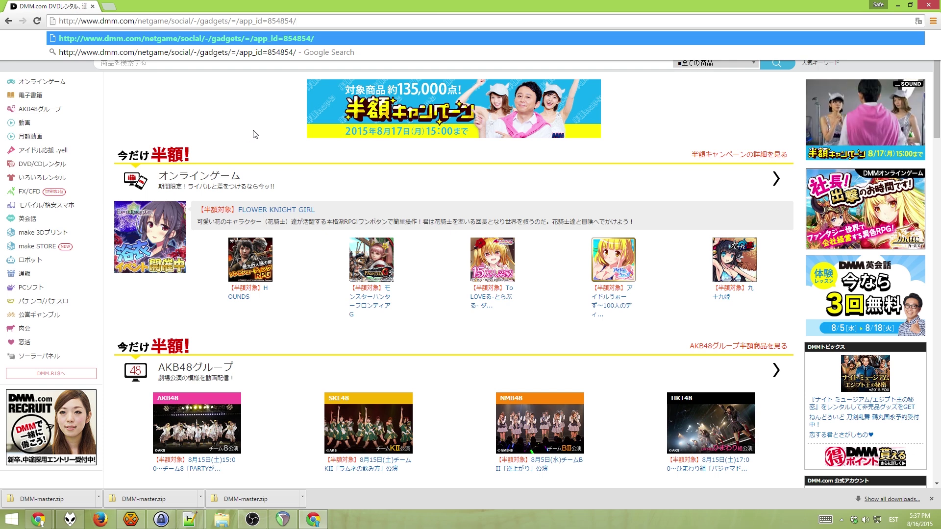
pyautogui.press('Return')
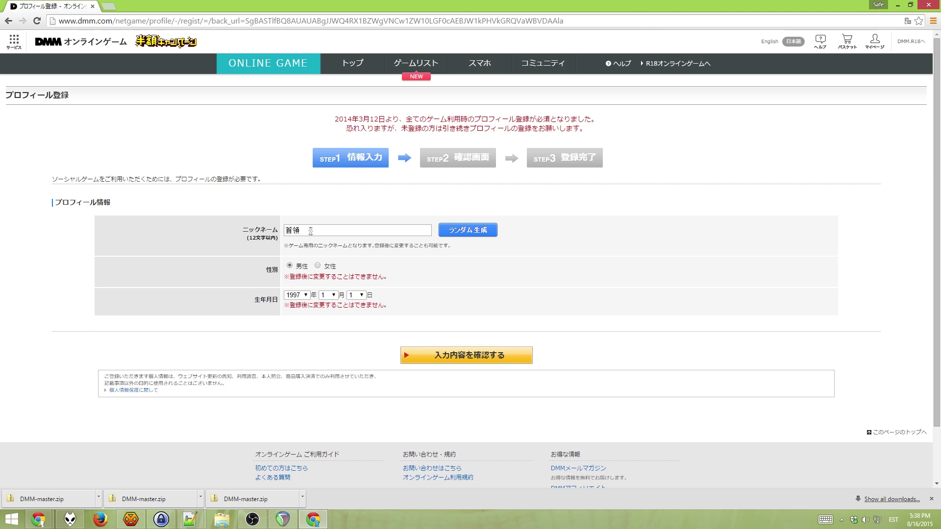
# - Replace the default nickname with a pasted one and pick 1991 as the birth year
pyautogui.click(311, 230)
pyautogui.hotkey('ctrl', 'a')
pyautogui.write('AerroonThorne')
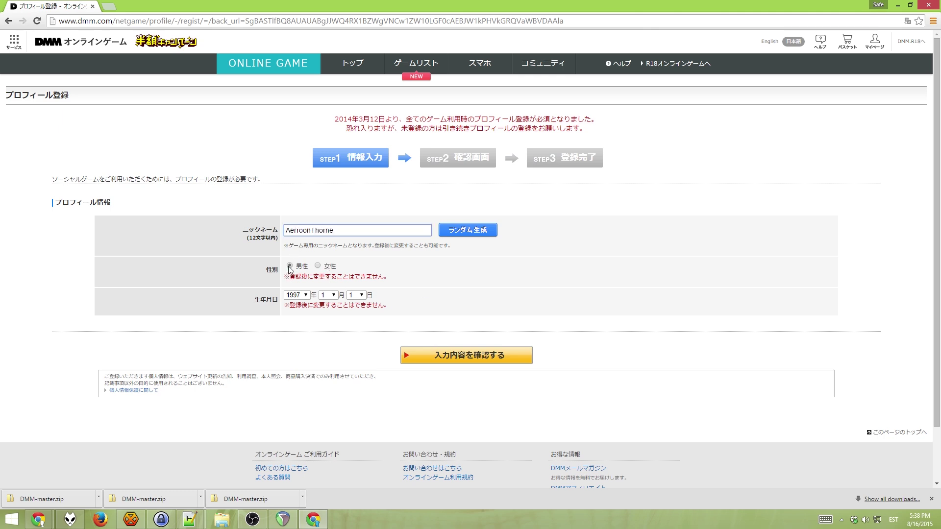
pyautogui.click(303, 295)
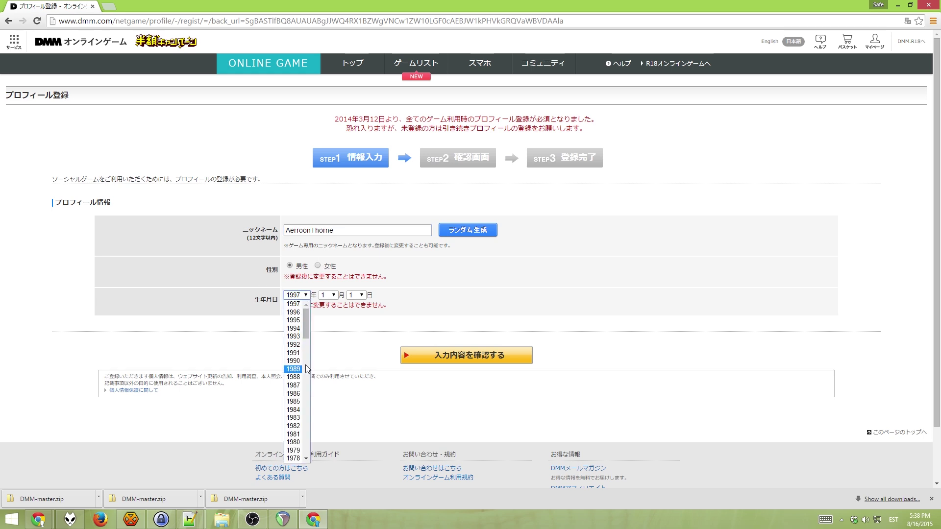
pyautogui.click(294, 356)
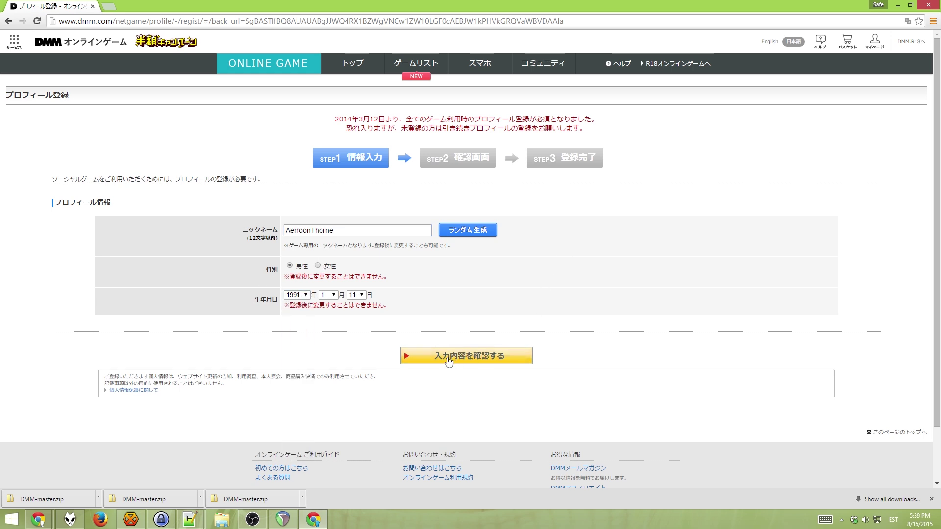
# - Submit the profile and read the nickname length error message
pyautogui.click(502, 357)
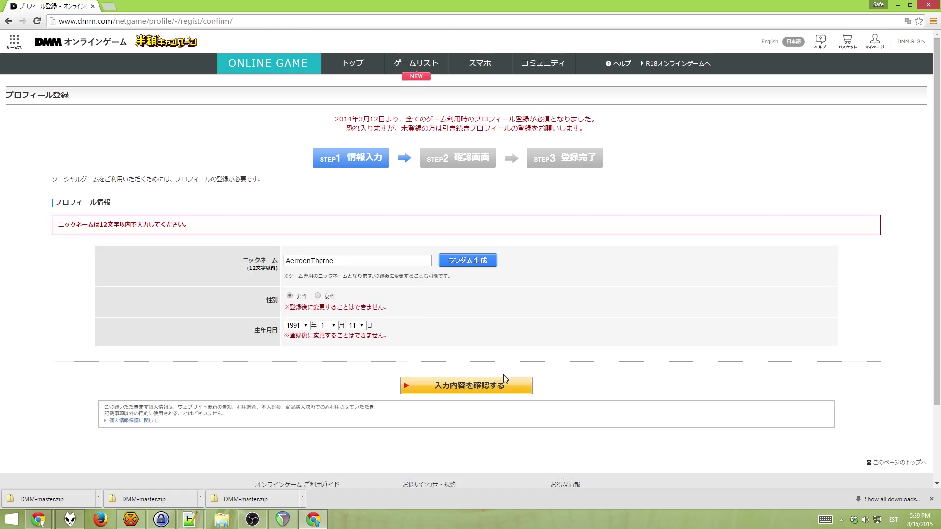
pyautogui.moveTo(62, 223); pyautogui.dragTo(271, 226)
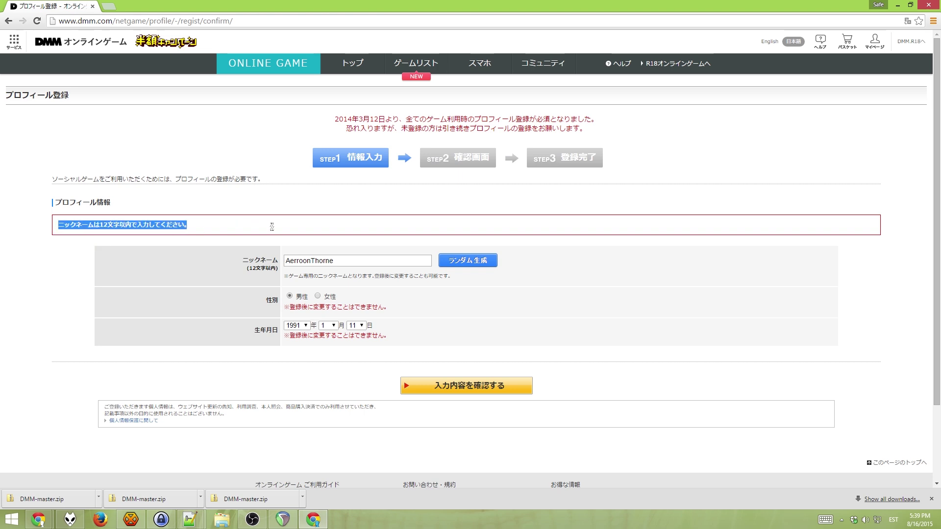
pyautogui.click(277, 230)
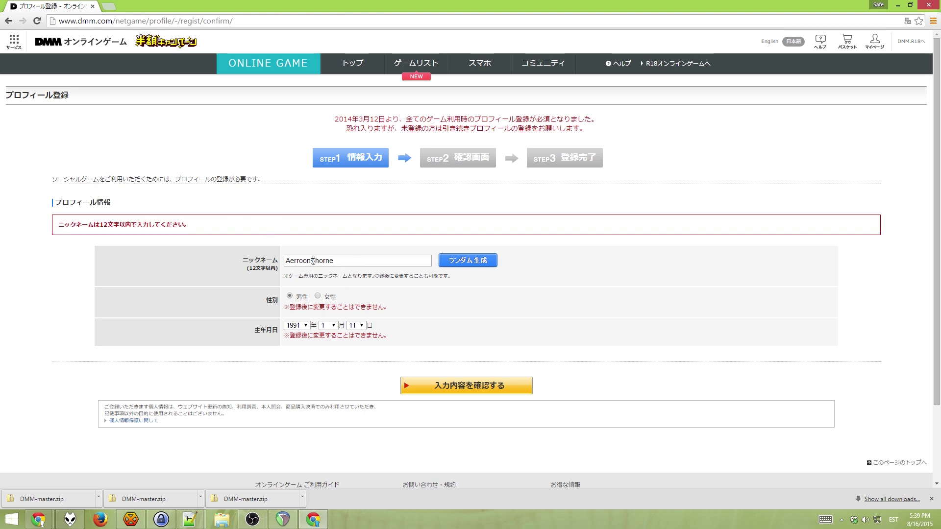
# - Replace the nickname with a shorter one and resubmit to reach the confirmation page
pyautogui.hotkey('ctrl', 'a')
pyautogui.press('BackSpace')
pyautogui.write('Th')
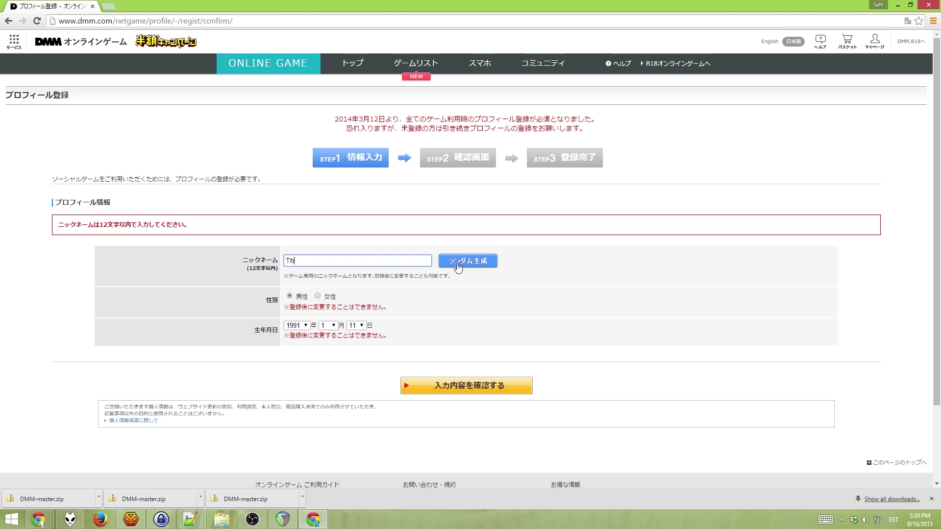
pyautogui.click(479, 392)
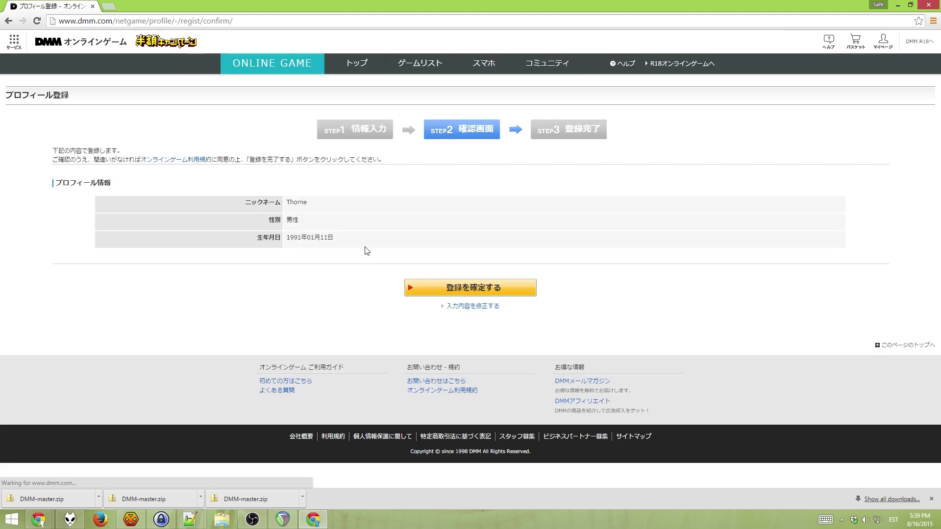
pyautogui.moveTo(317, 211); pyautogui.dragTo(286, 203)
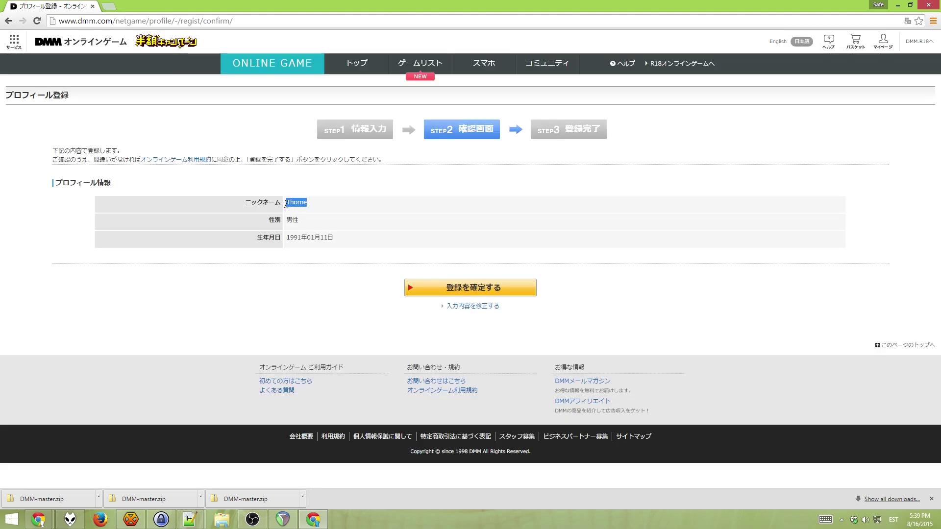
# - Confirm the DMM profile registration, then start Kantai Collection from the completion page
pyautogui.click(483, 293)
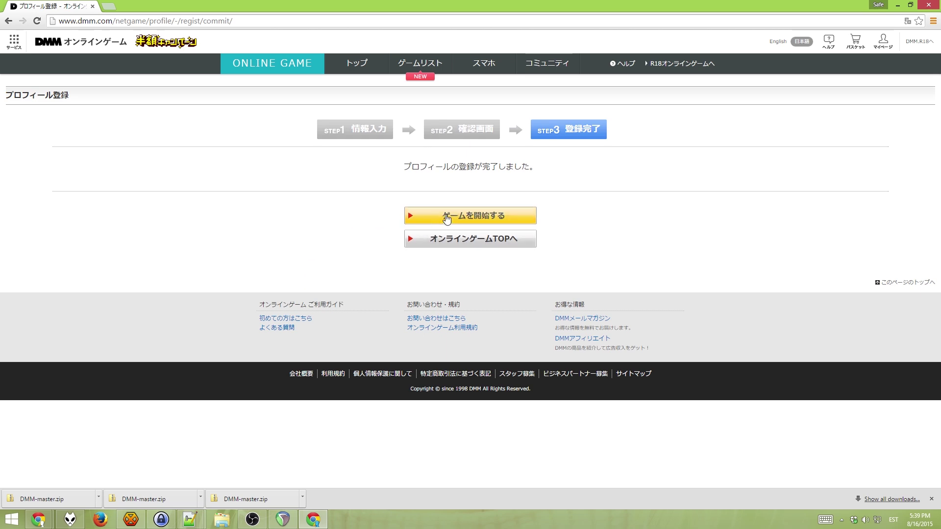
pyautogui.click(470, 219)
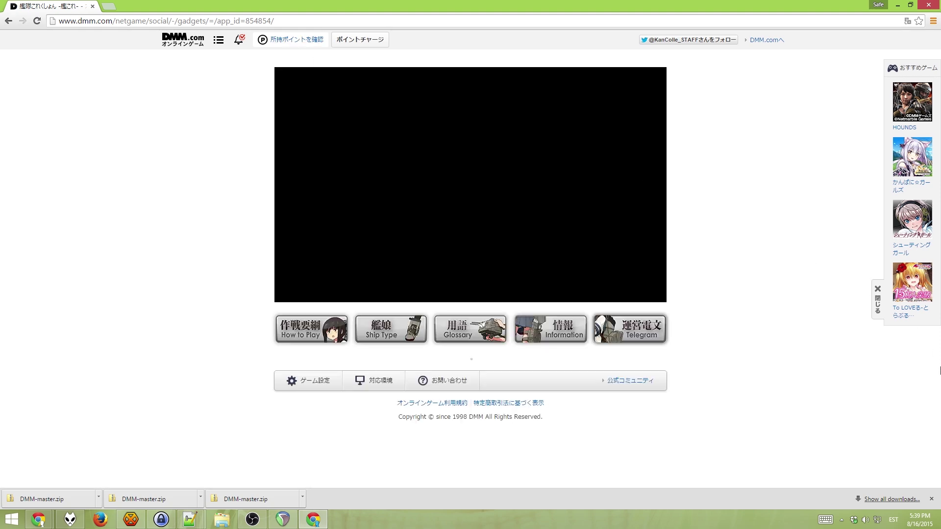
# - Open the Windows date and time settings from the taskbar clock
pyautogui.click(927, 520)
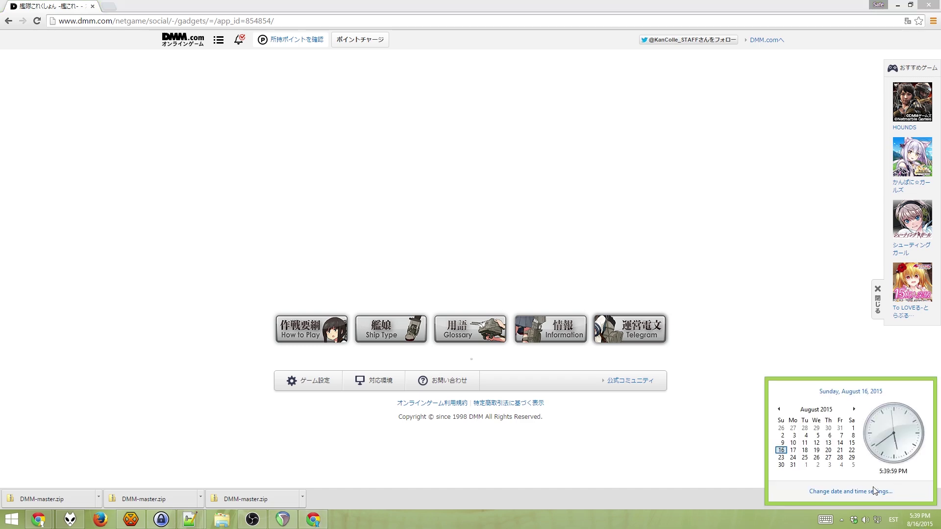
pyautogui.click(868, 491)
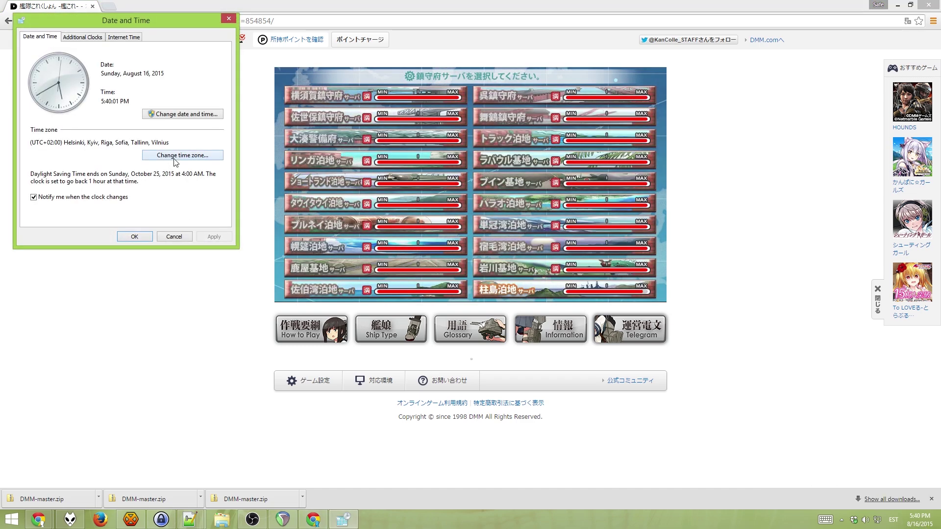
pyautogui.click(168, 240)
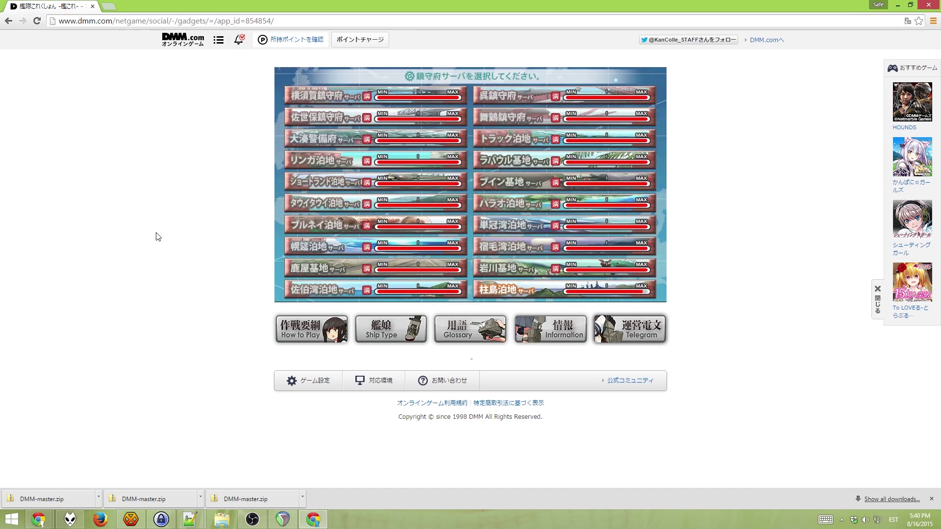
pyautogui.click(920, 519)
pyautogui.click(856, 491)
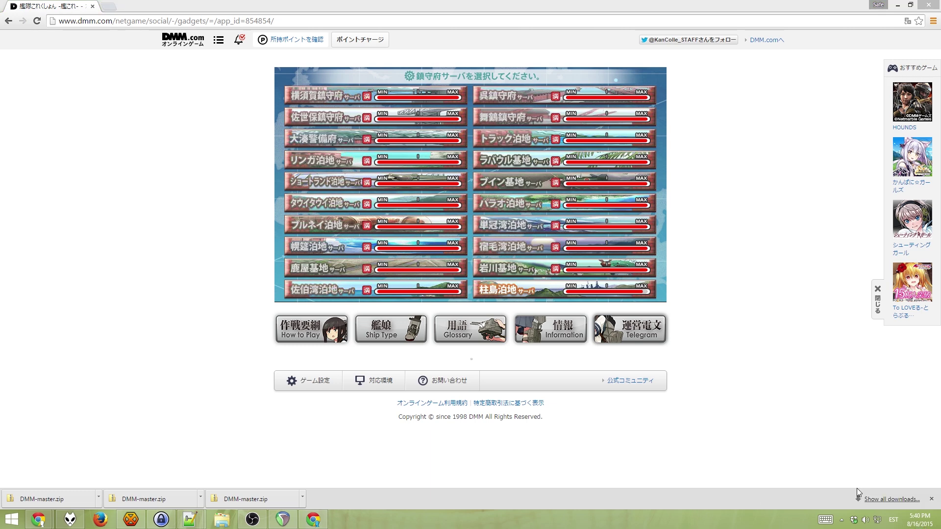
# - Change the time zone to (UTC+09:00) Osaka, Sapporo, Tokyo and close the settings
pyautogui.click(195, 168)
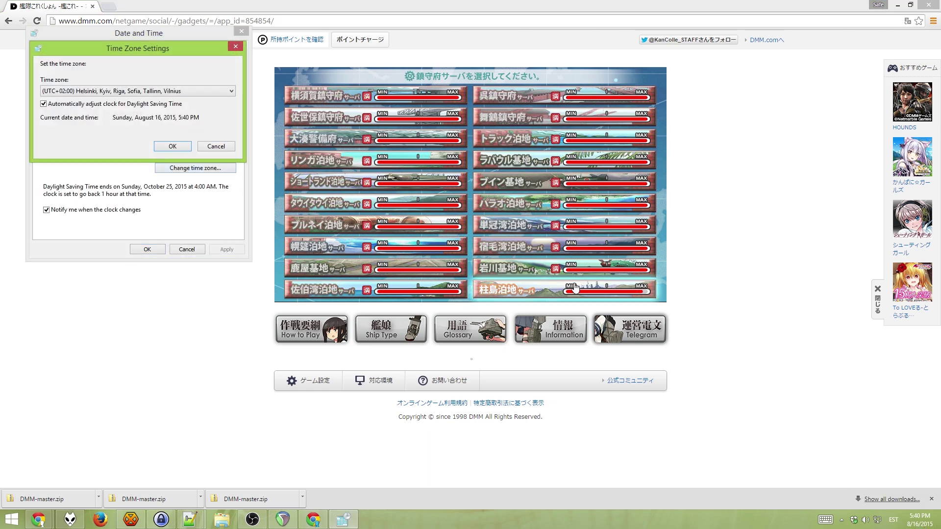
pyautogui.click(172, 91)
pyautogui.scroll(-2, 146, 172)
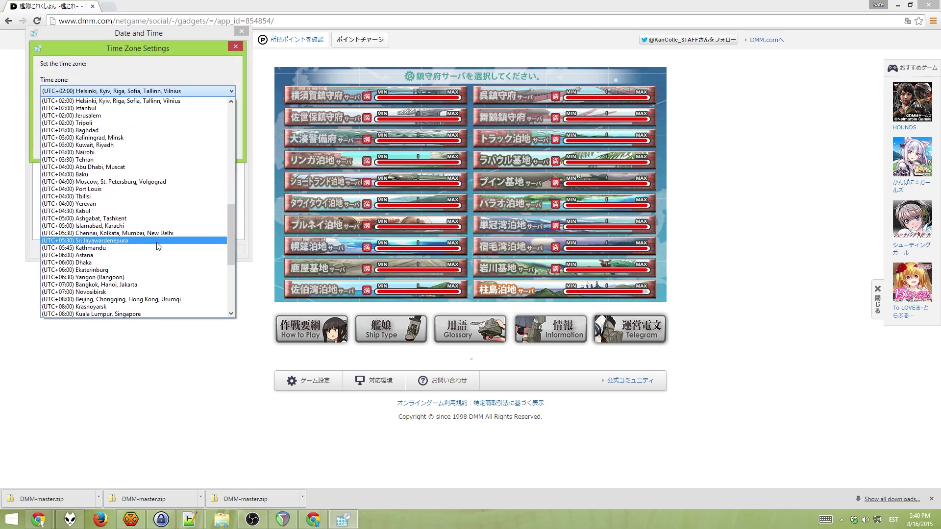
pyautogui.scroll(-3, 142, 257)
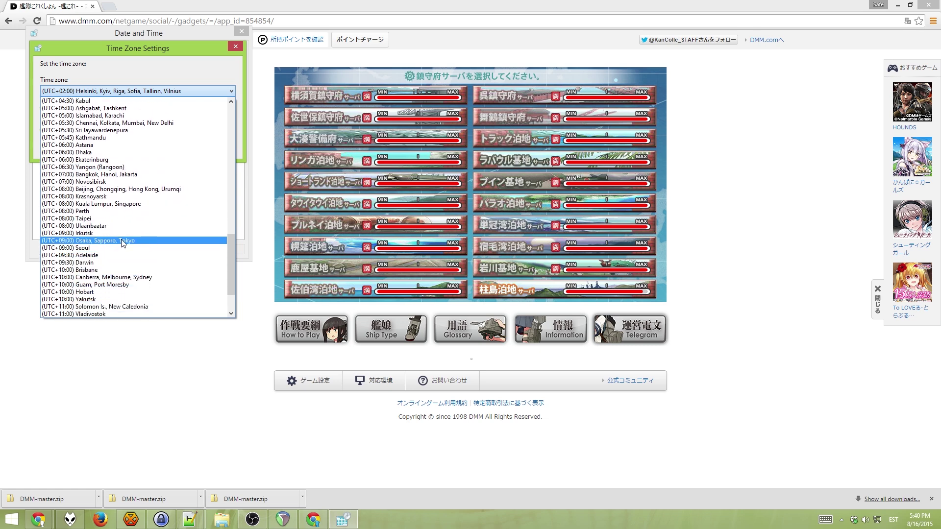
pyautogui.click(123, 240)
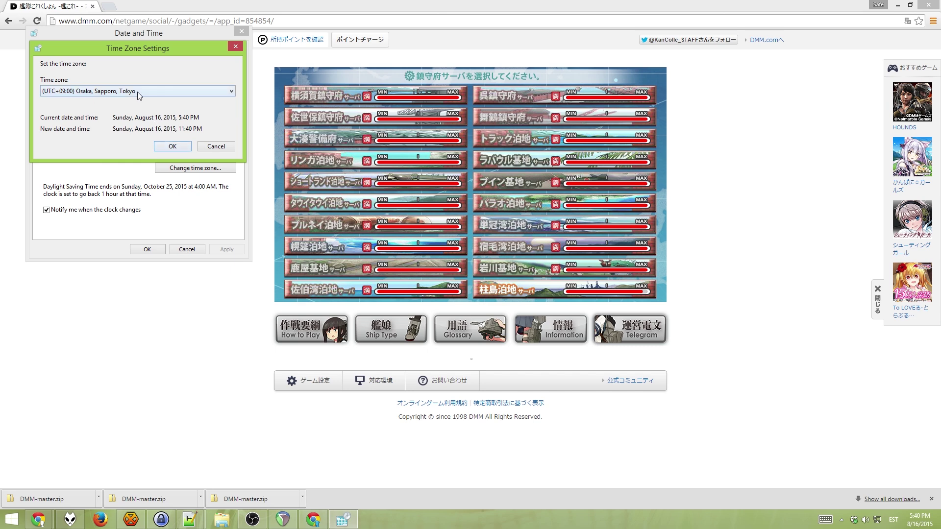
pyautogui.click(172, 146)
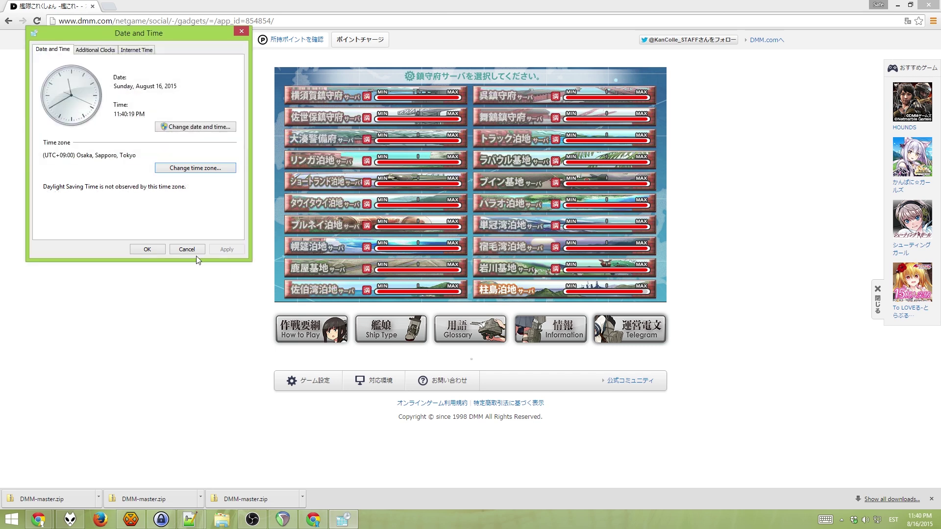
pyautogui.click(147, 249)
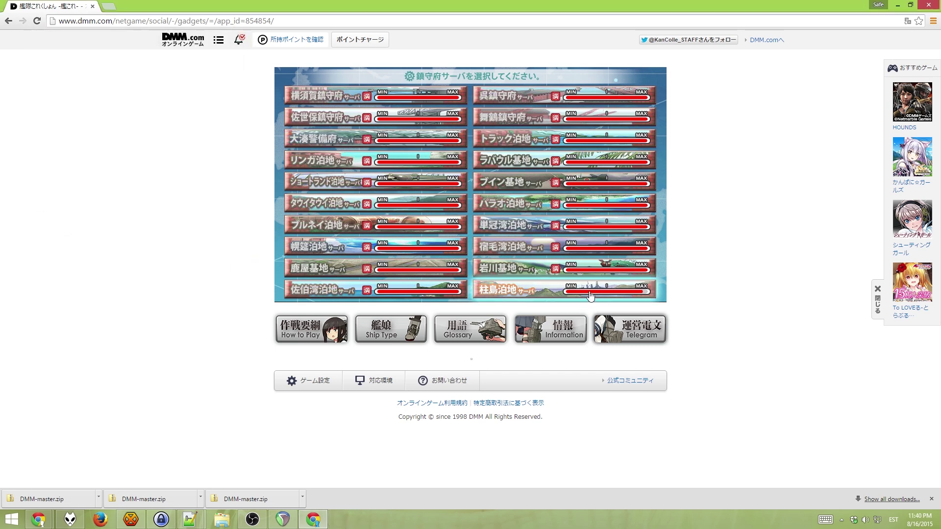
# - Choose the 佐伯湾泊地 server and press GAME START on the title screen
pyautogui.click(420, 291)
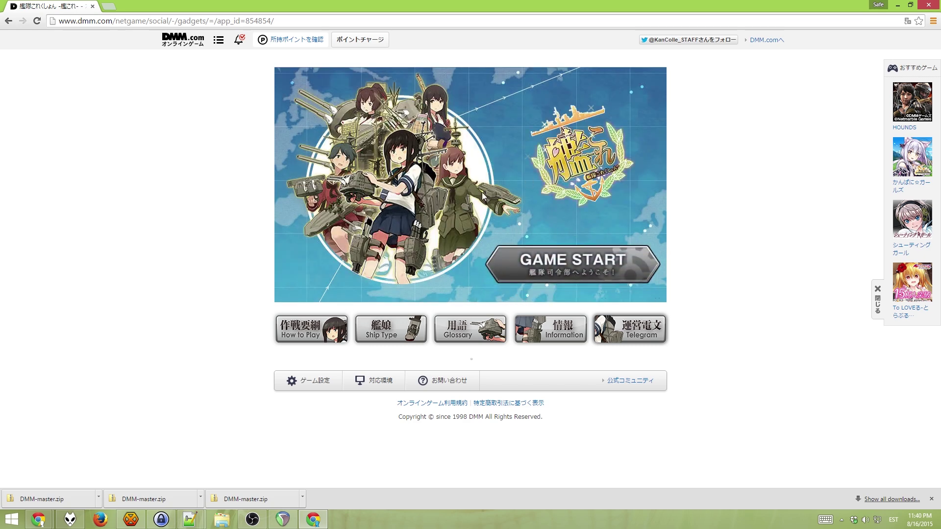
pyautogui.click(553, 260)
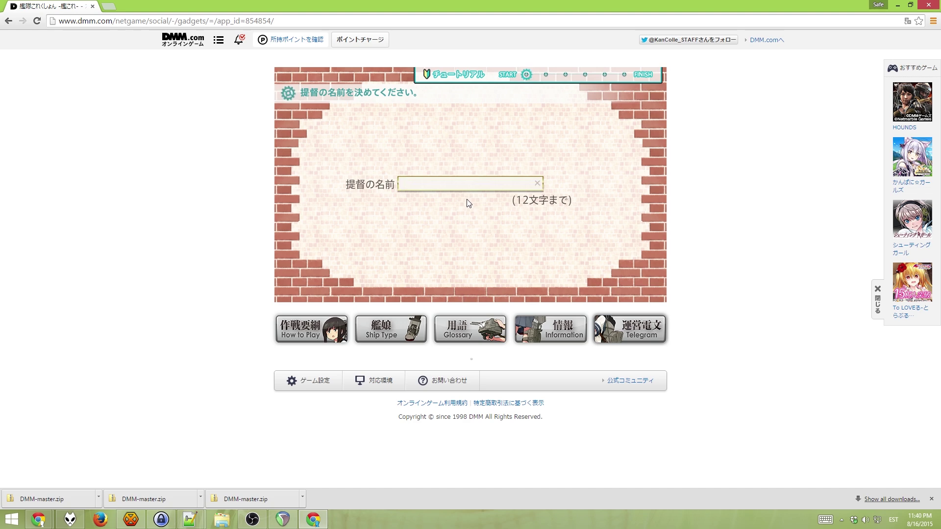
# - Register an admiral name and pick Fubuki as the starter ship
pyautogui.write('Thorne')
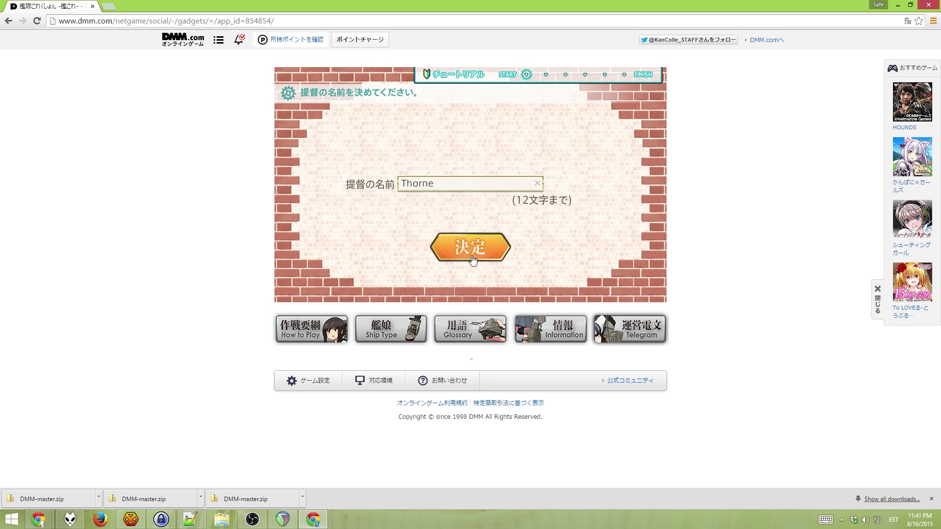
pyautogui.click(470, 248)
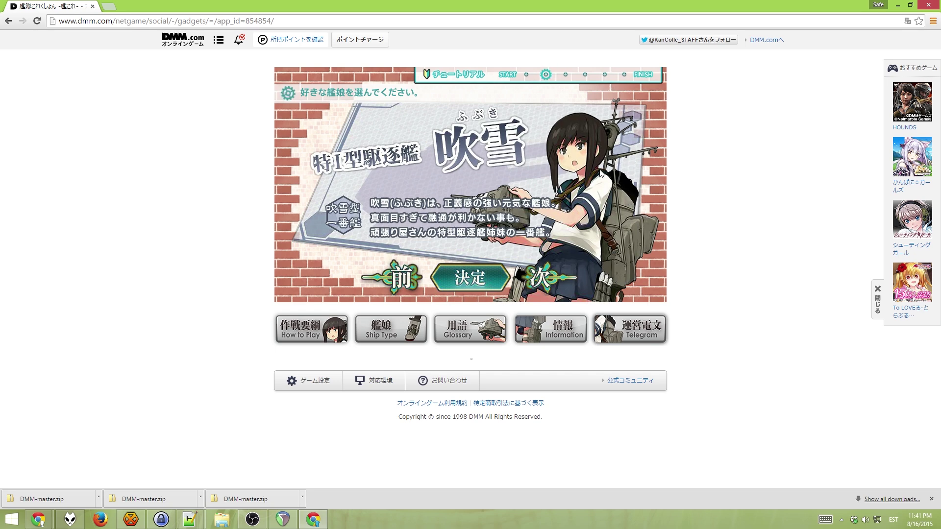
pyautogui.click(478, 286)
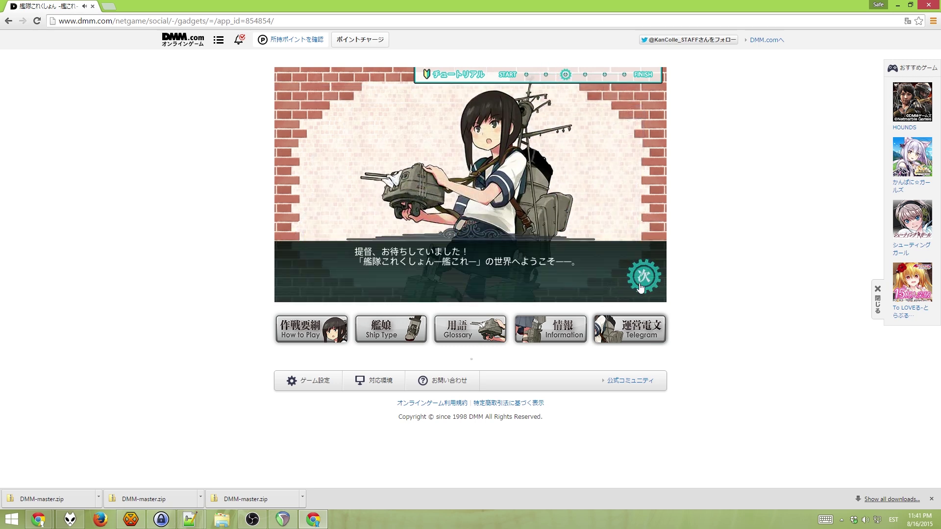
# - Advance through the welcome dialogue and tutorial pages to the FINISH stage
pyautogui.click(618, 290)
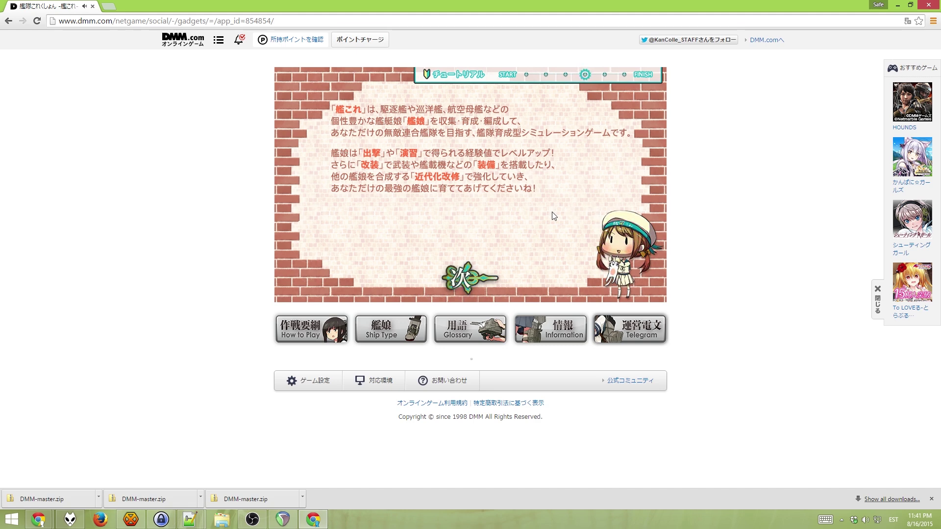
pyautogui.click(473, 286)
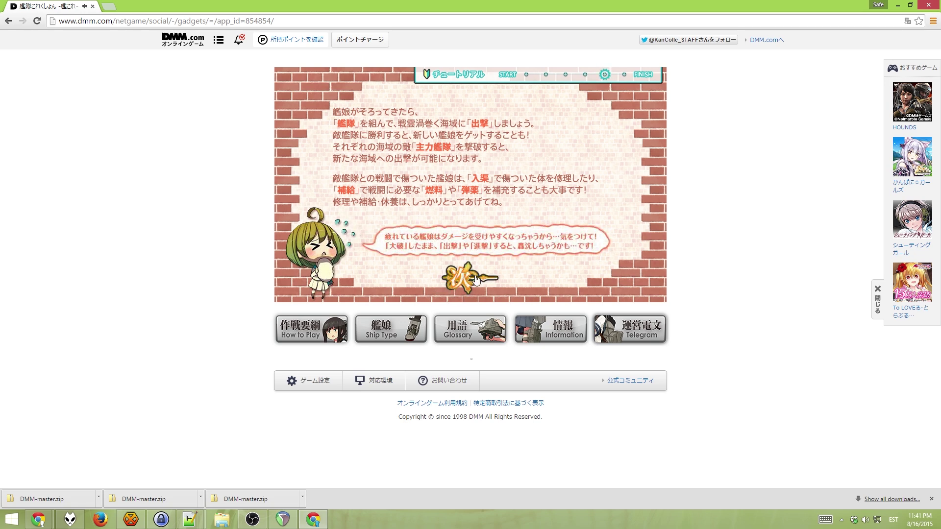
pyautogui.click(476, 279)
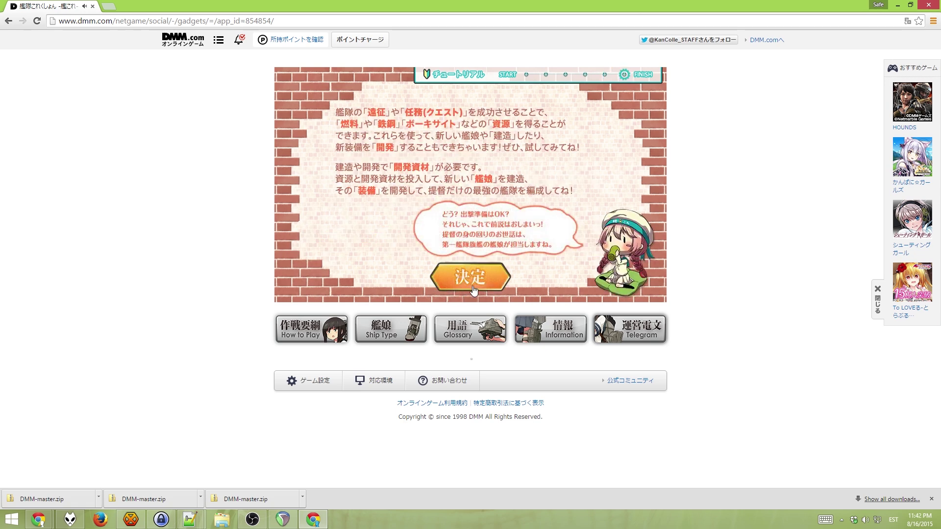
pyautogui.click(475, 283)
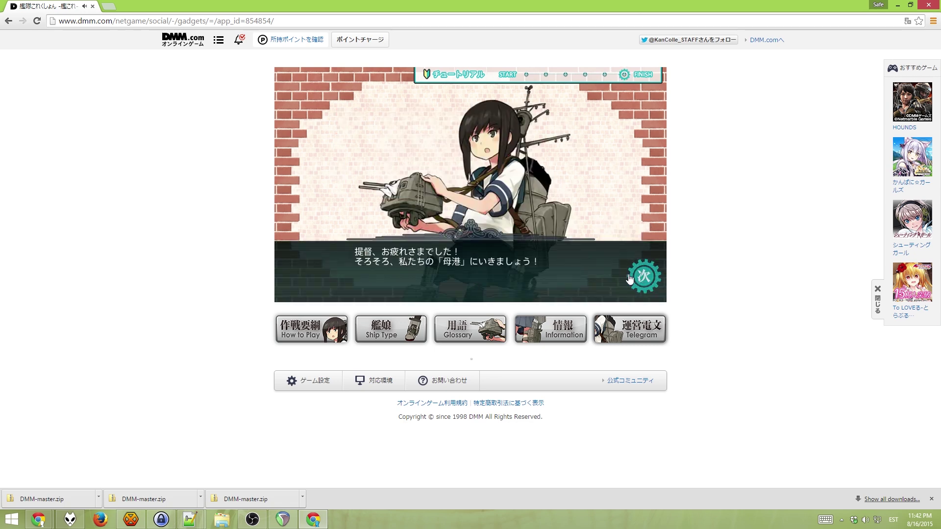
# - Advance the closing dialogue to reach the home port
pyautogui.click(631, 278)
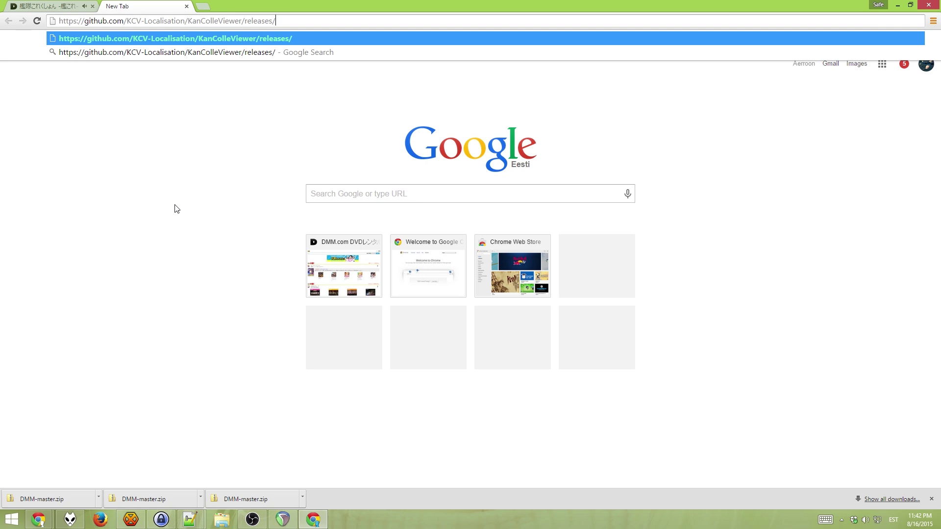
# - Load the KanColleViewer GitHub releases page and save KanColleViewer-3.8.1.9-pre.zip
pyautogui.press('Return')
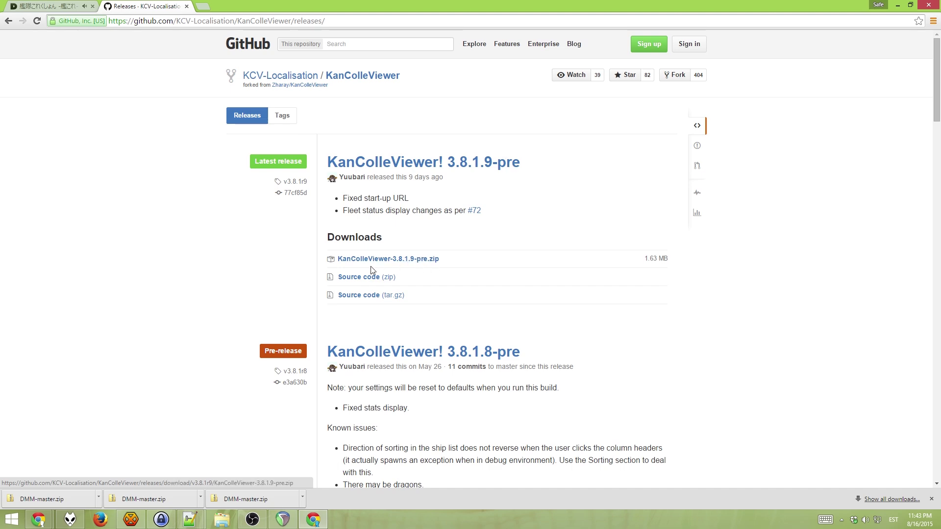
pyautogui.click(407, 263)
pyautogui.click(392, 381)
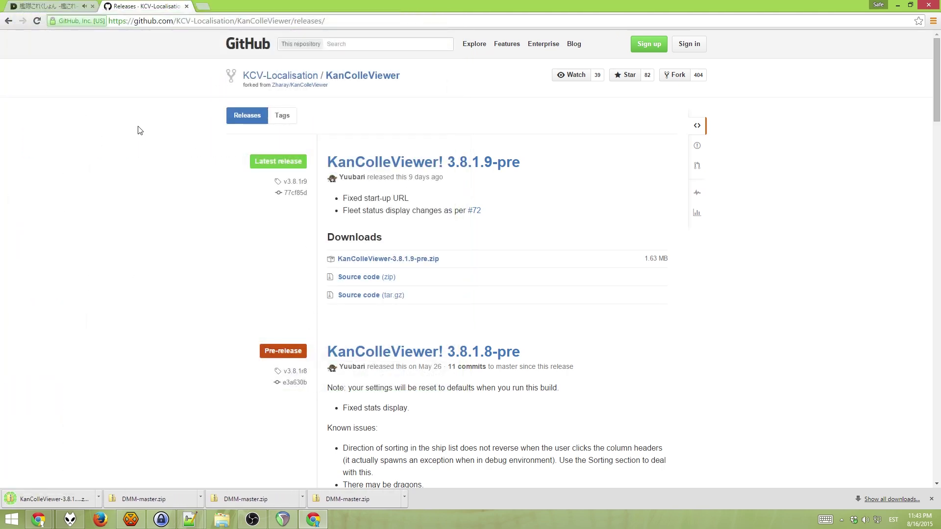
# - Extract the zip with 7-Zip to KanColleViewer-3.8.1.9-pre and open its inner KanColleViewer folder
pyautogui.click(898, 5)
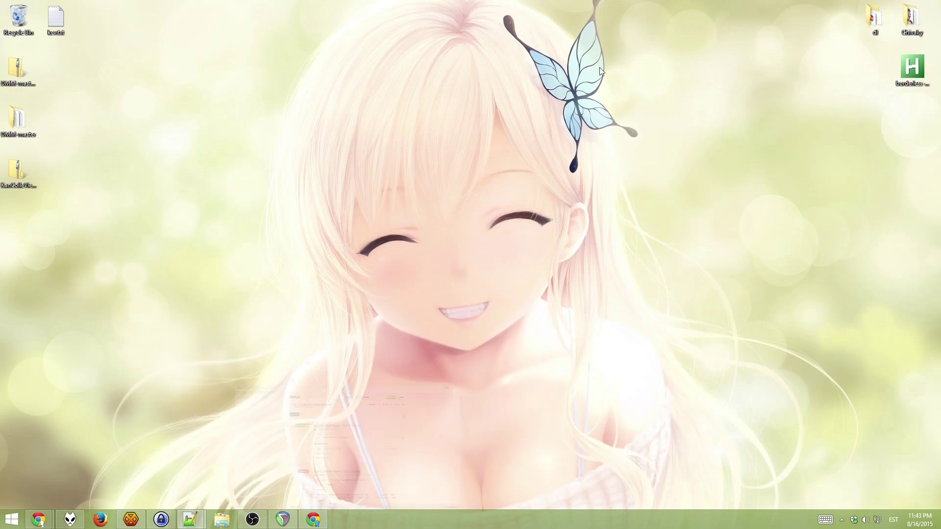
pyautogui.rightClick(23, 186)
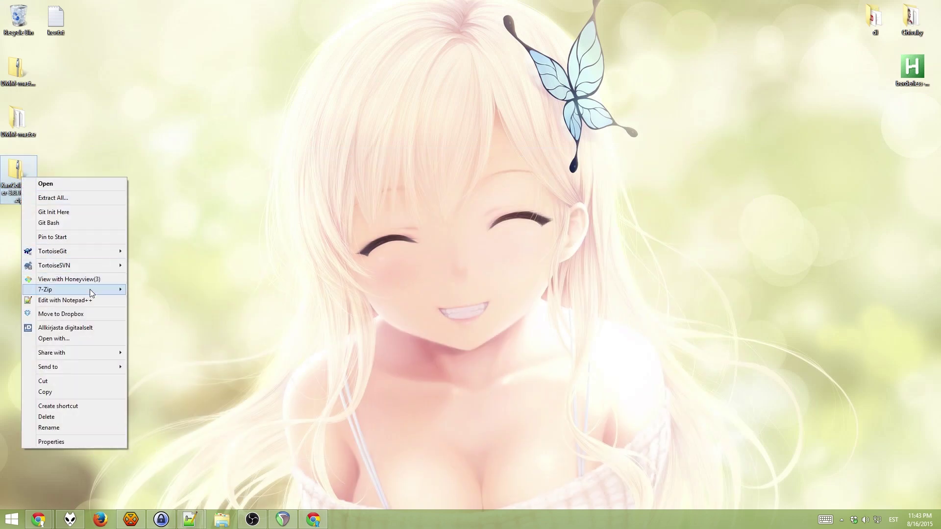
pyautogui.moveTo(89, 289)
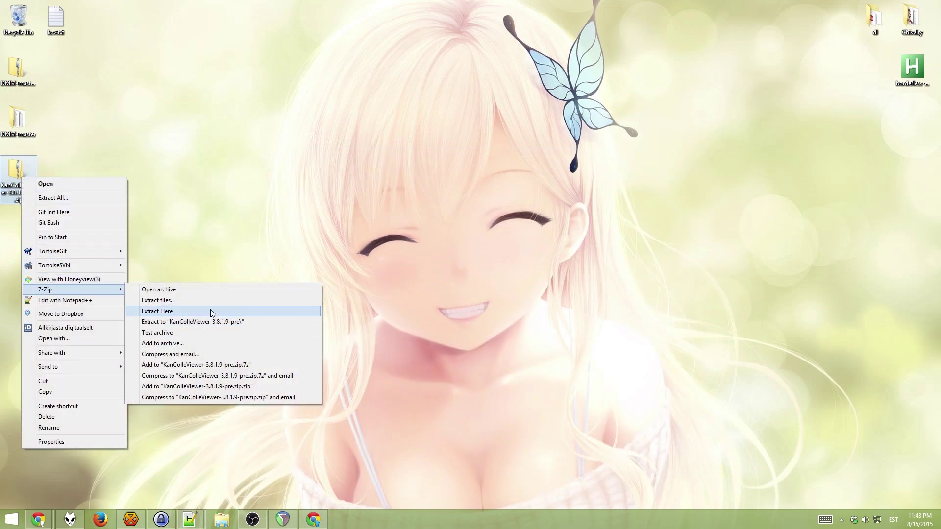
pyautogui.click(206, 322)
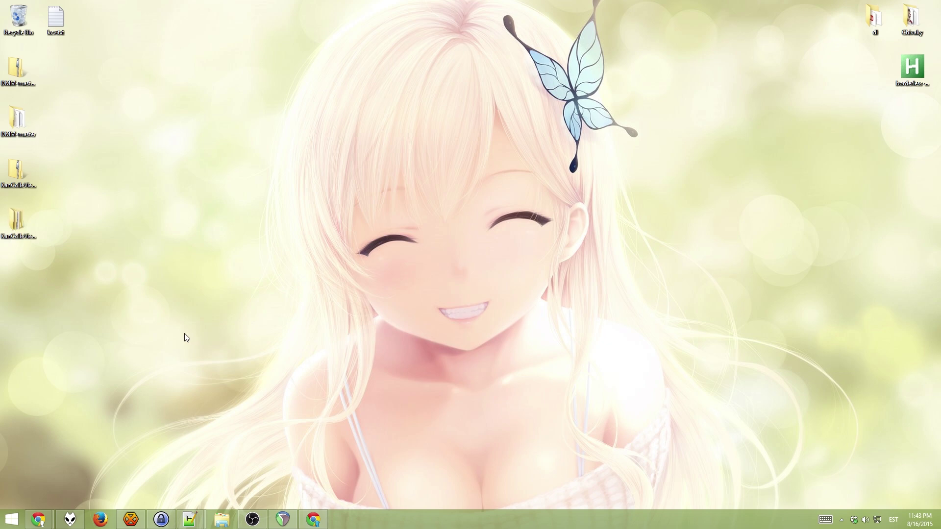
pyautogui.doubleClick(17, 220)
pyautogui.doubleClick(364, 119)
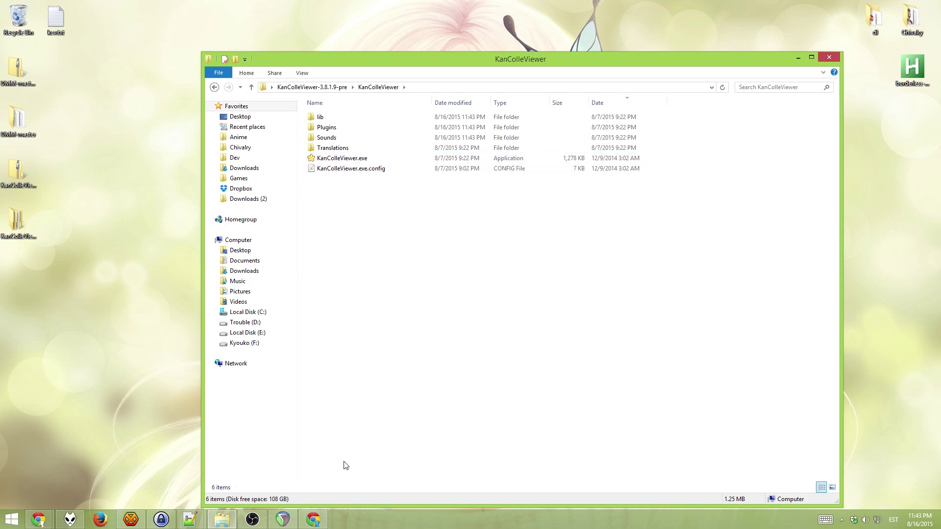
pyautogui.click(317, 524)
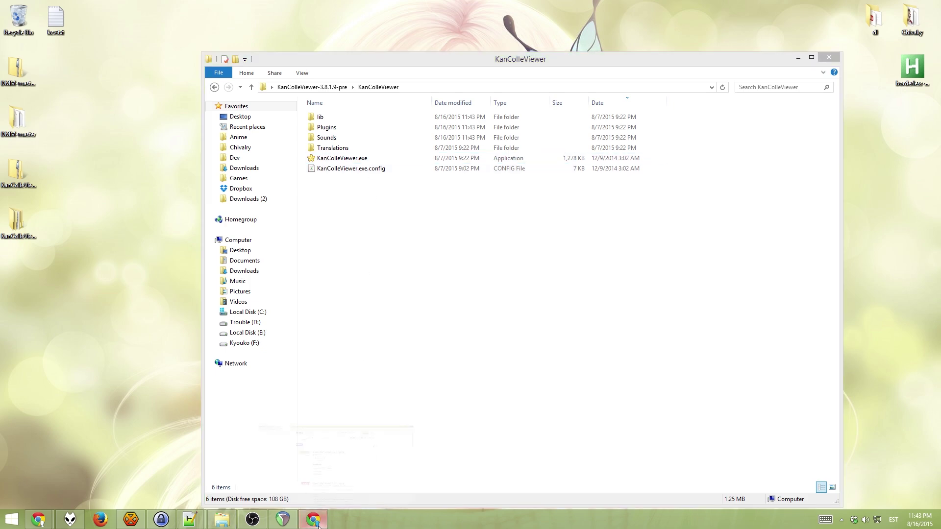
# - Switch to the Kantai Collection tab and close the GitHub Releases tab
pyautogui.click(75, 5)
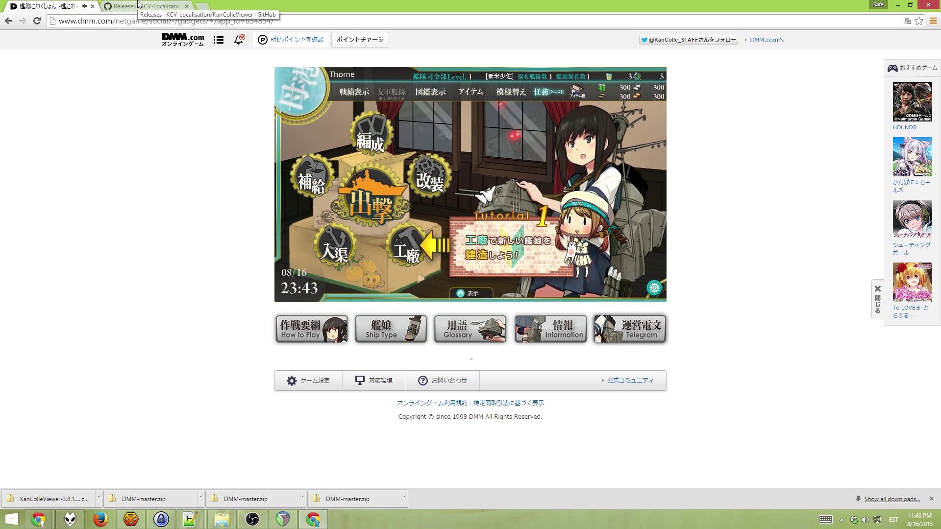
pyautogui.middleClick(139, 5)
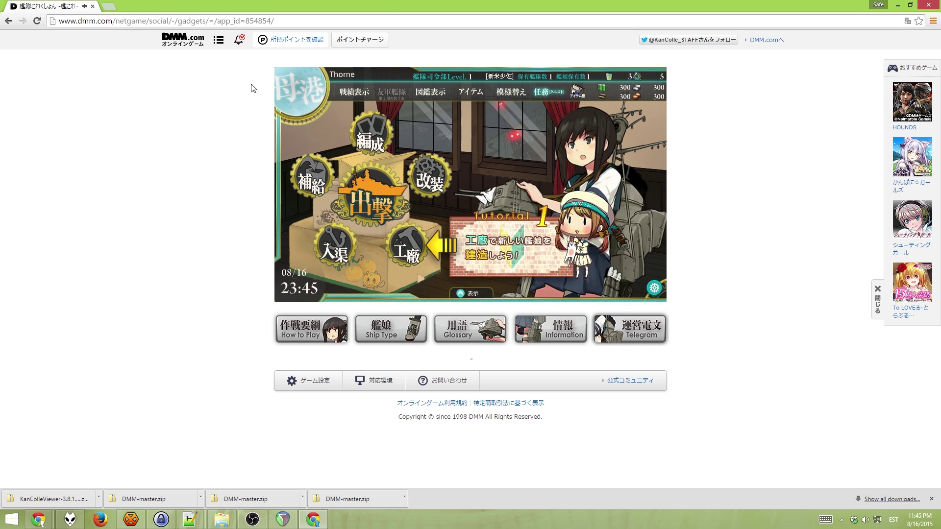
# - Inspect the game frame to show its markup in DevTools' Elements panel
pyautogui.rightClick(674, 126)
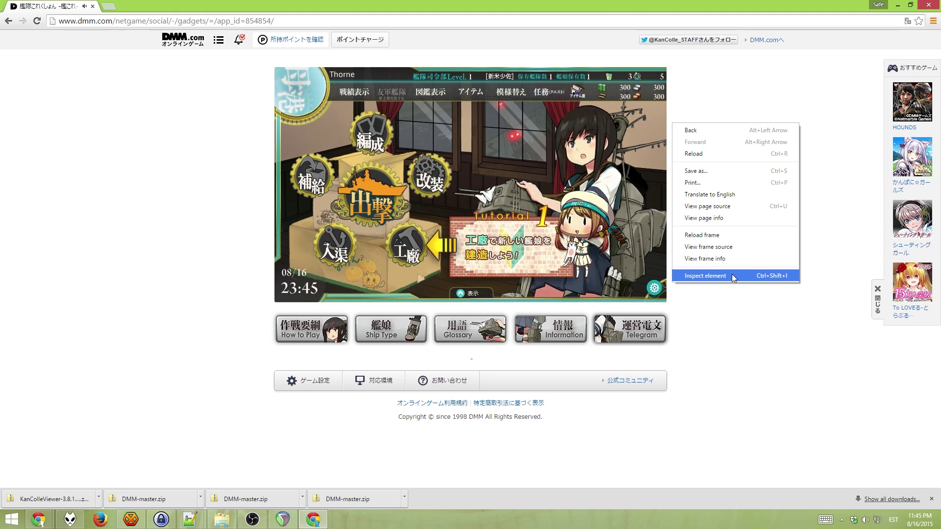
pyautogui.click(706, 276)
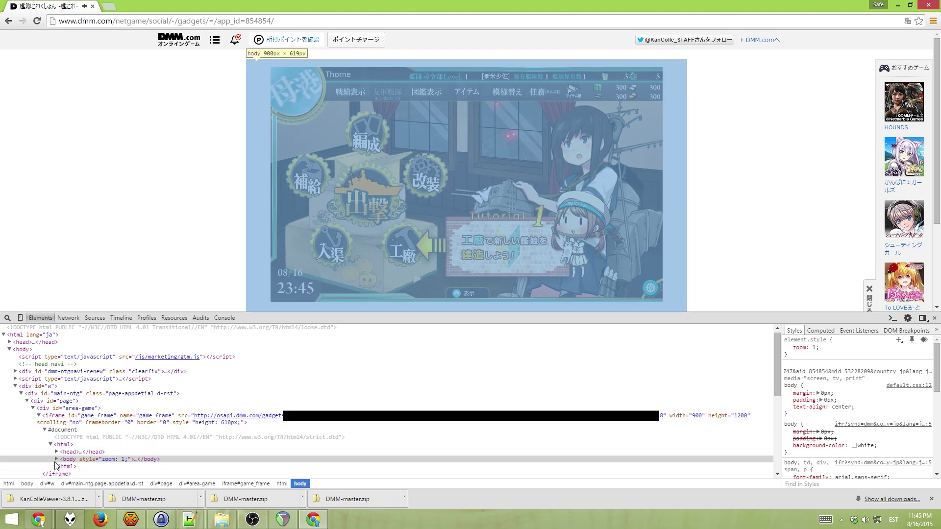
# - Expand the iframe body and div#flashWrap, then select the embed#externalswf element
pyautogui.click(56, 459)
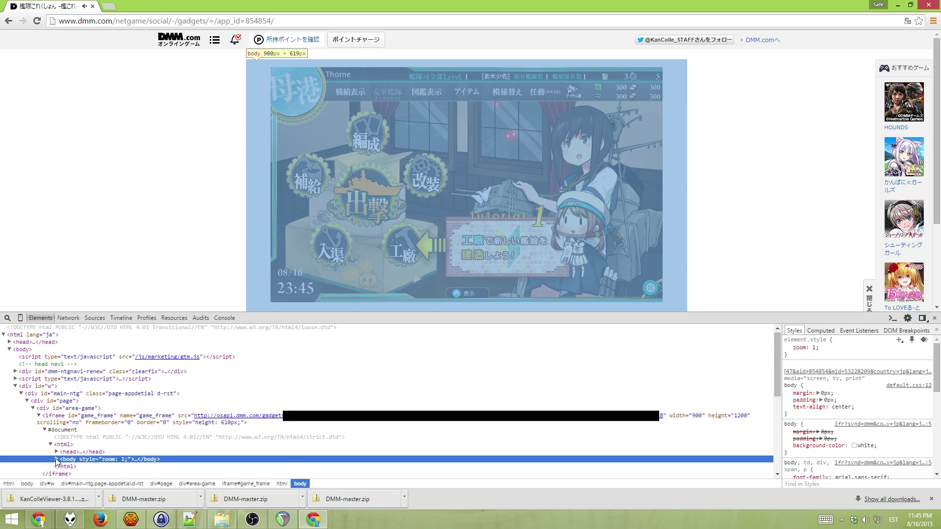
pyautogui.scroll(-5, 69, 442)
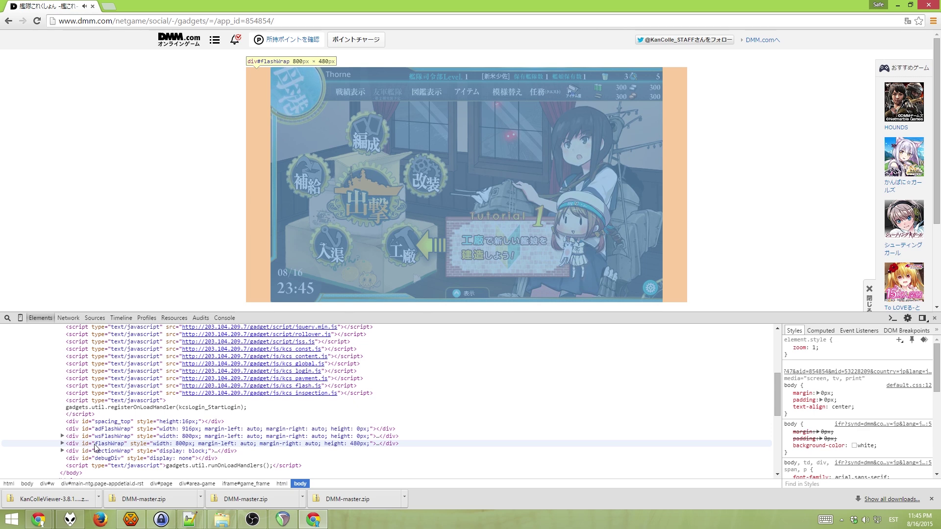
pyautogui.click(118, 444)
pyautogui.click(63, 444)
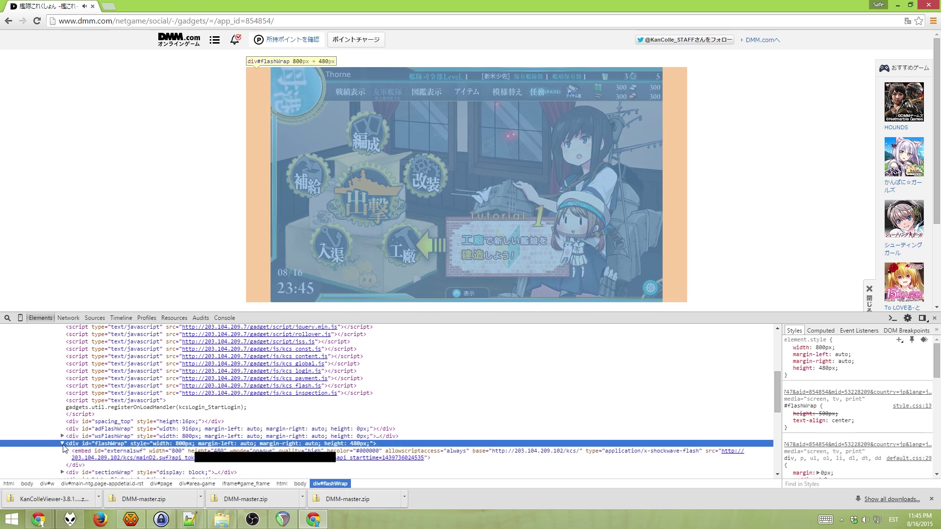
pyautogui.scroll(-1, 63, 448)
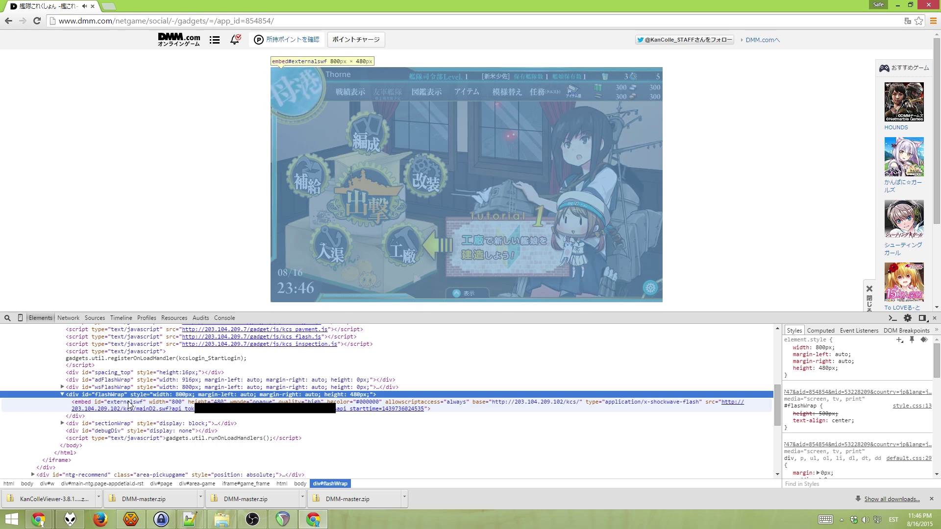
pyautogui.click(130, 405)
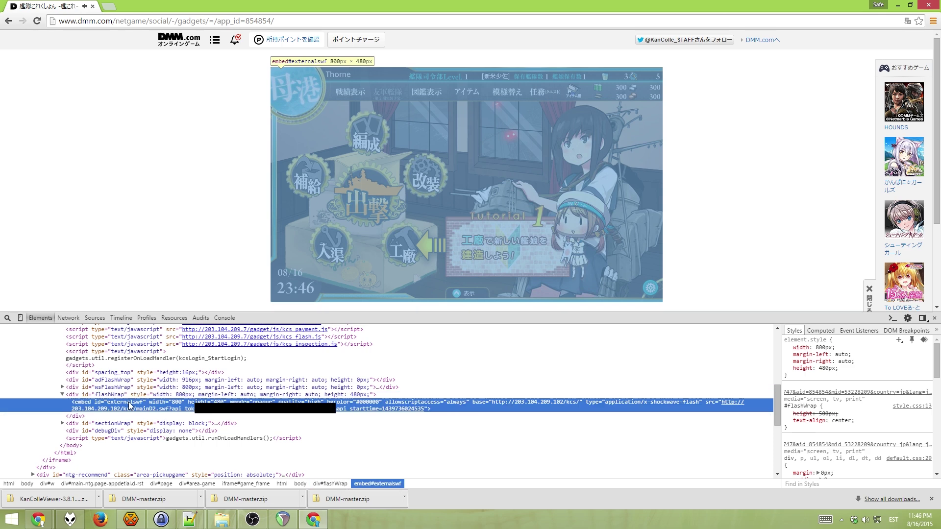
# - Copy the game's embed element as HTML from DevTools into the clipboard
pyautogui.rightClick(130, 405)
pyautogui.click(147, 334)
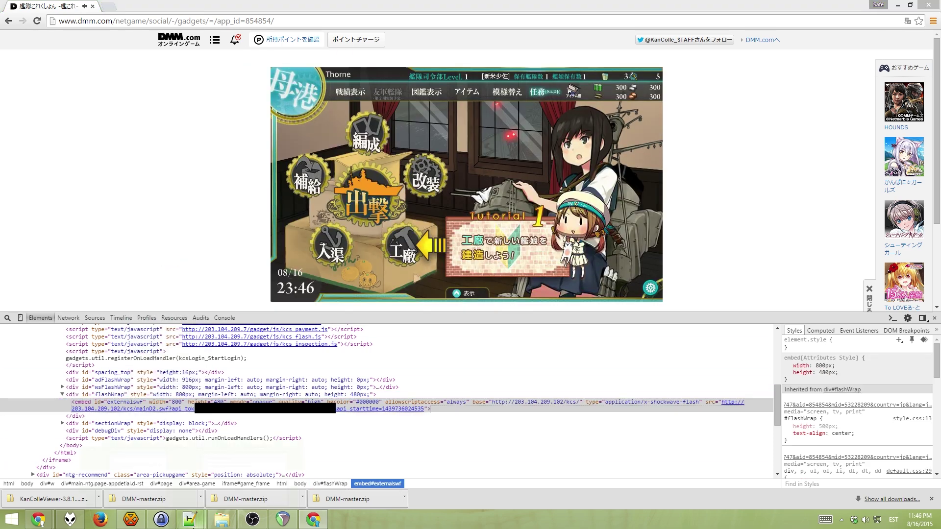
pyautogui.moveTo(190, 520)
pyautogui.click(133, 465)
# - Paste the embed HTML on line 7 of the notes and select its mainD2.swf game URL
pyautogui.click(768, 148)
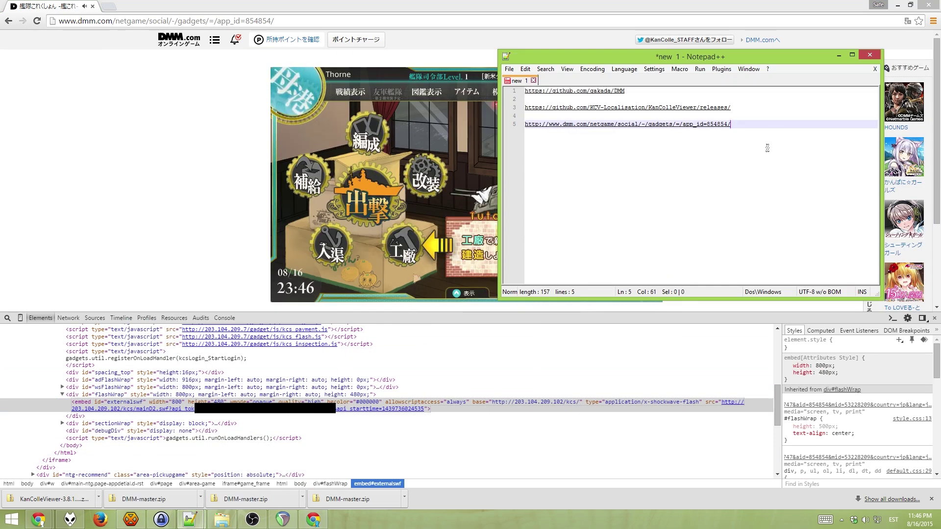
pyautogui.press('Return')
pyautogui.press('Return')
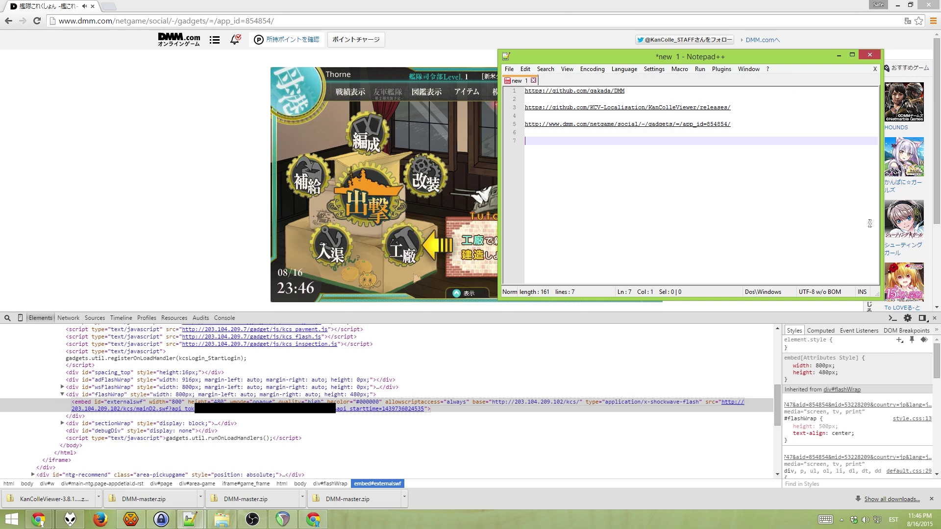
pyautogui.hotkey('ctrl', 'v')
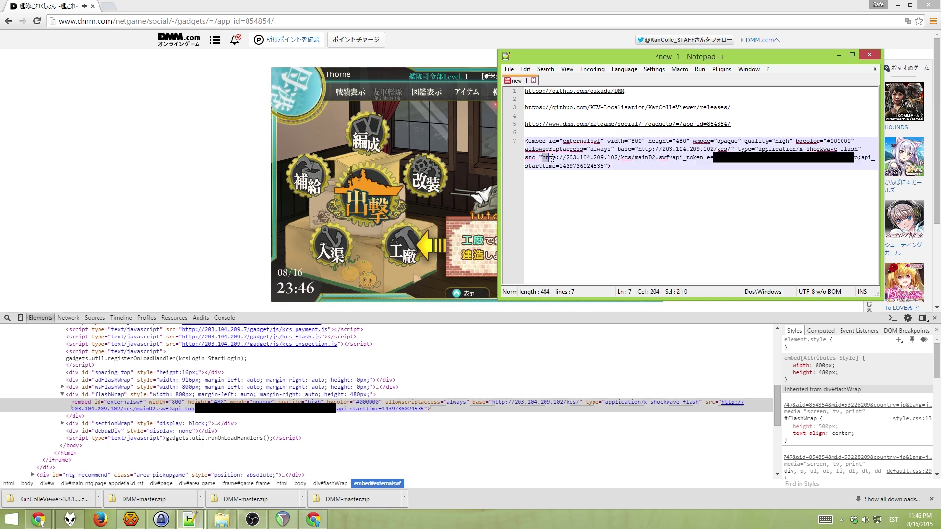
pyautogui.moveTo(539, 160); pyautogui.dragTo(685, 216)
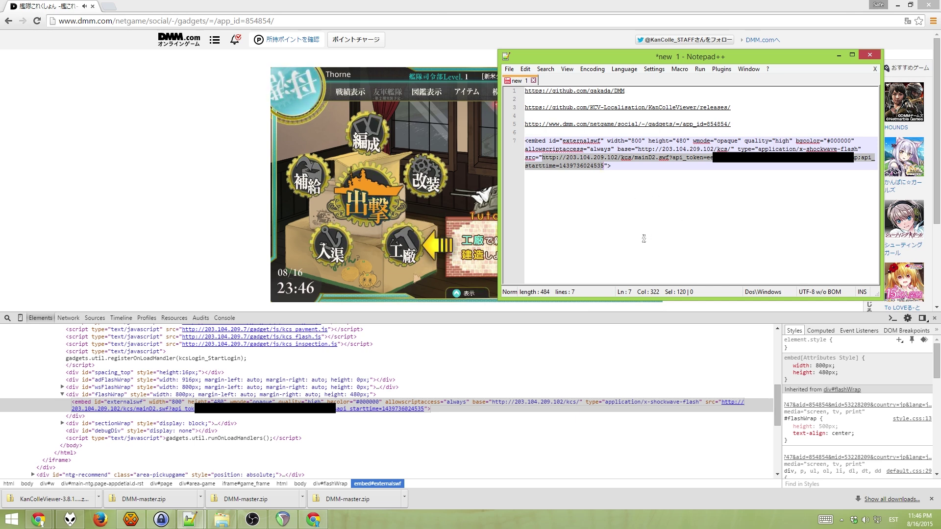
pyautogui.click(101, 17)
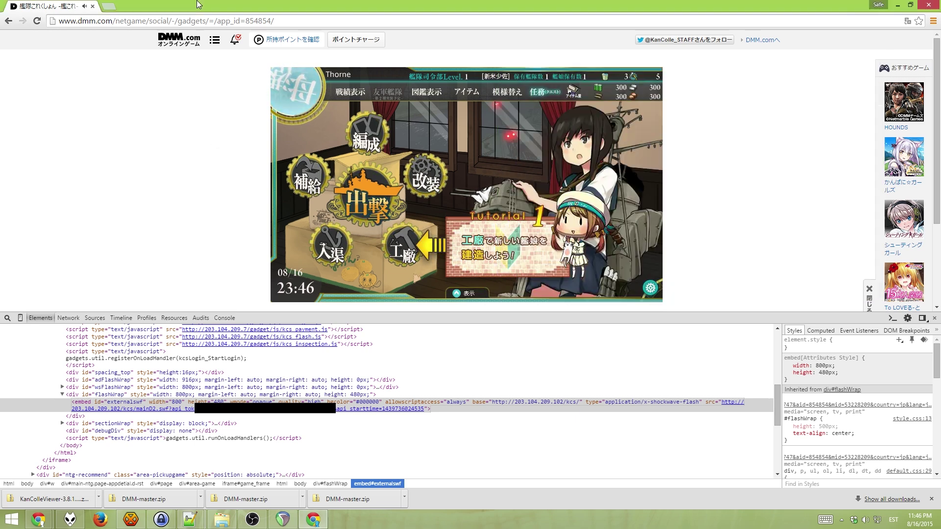
# - Close the KanColle game tab, minimize Chrome, and run KanColleViewer.exe from its folder
pyautogui.click(109, 6)
pyautogui.click(92, 6)
pyautogui.click(904, 5)
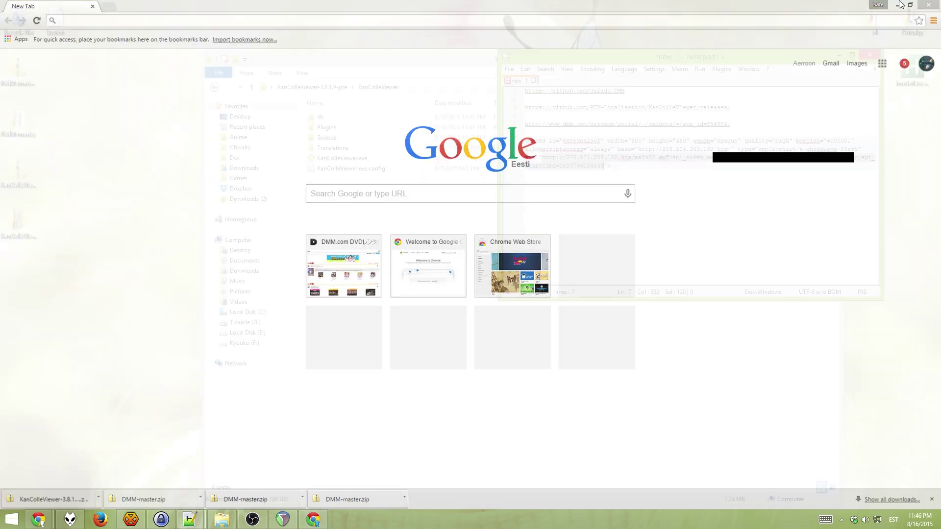
pyautogui.click(370, 253)
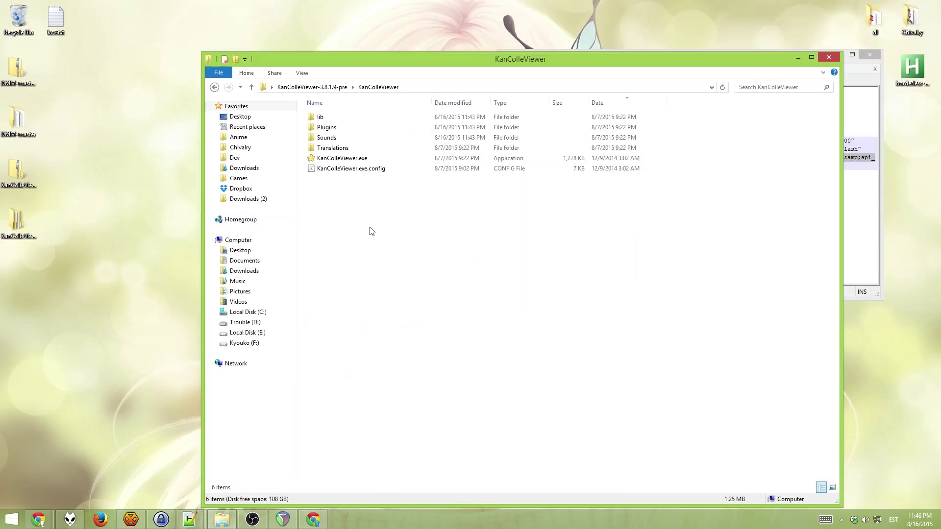
pyautogui.click(357, 161)
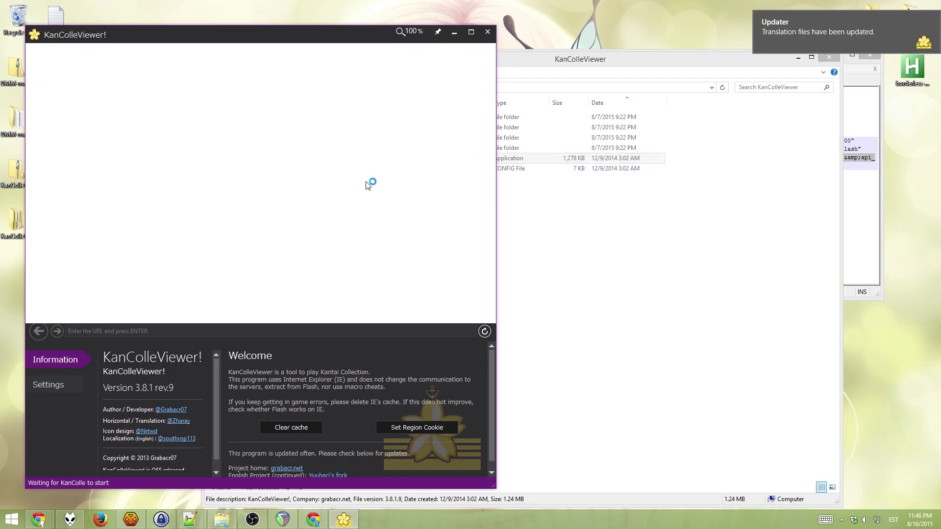
# - Paste the copied game URL into KanColleViewer's address bar and load it
pyautogui.click(112, 330)
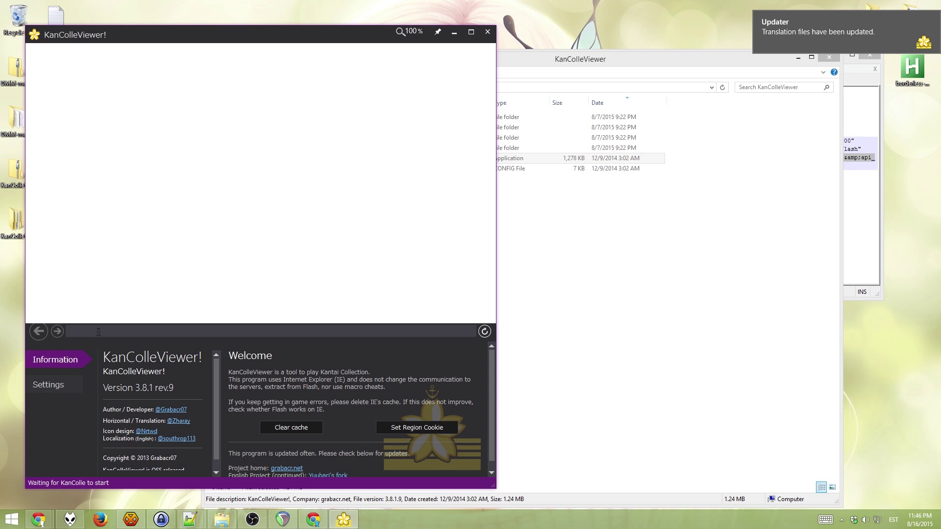
pyautogui.hotkey('ctrl', 'v')
pyautogui.press('Return')
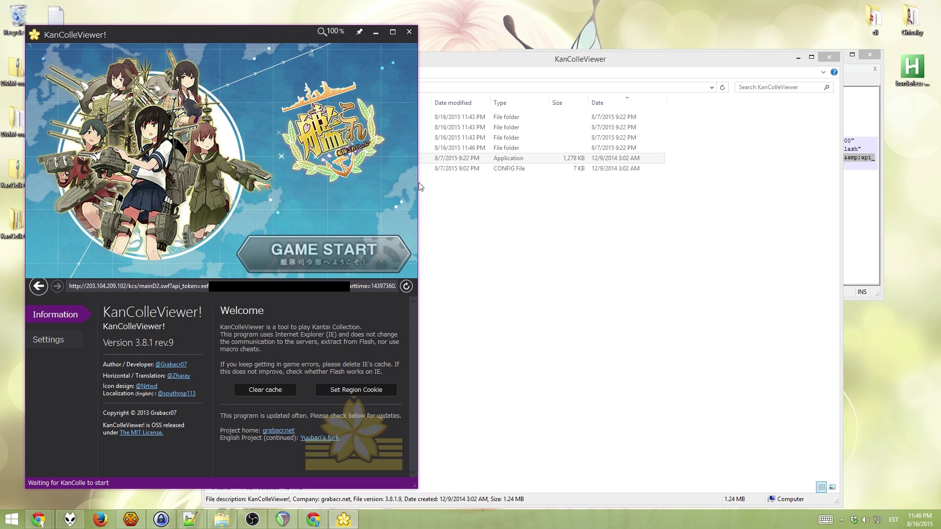
# - Hide the folder and Notepad++ windows, press GAME START, and move the viewer higher
pyautogui.click(797, 58)
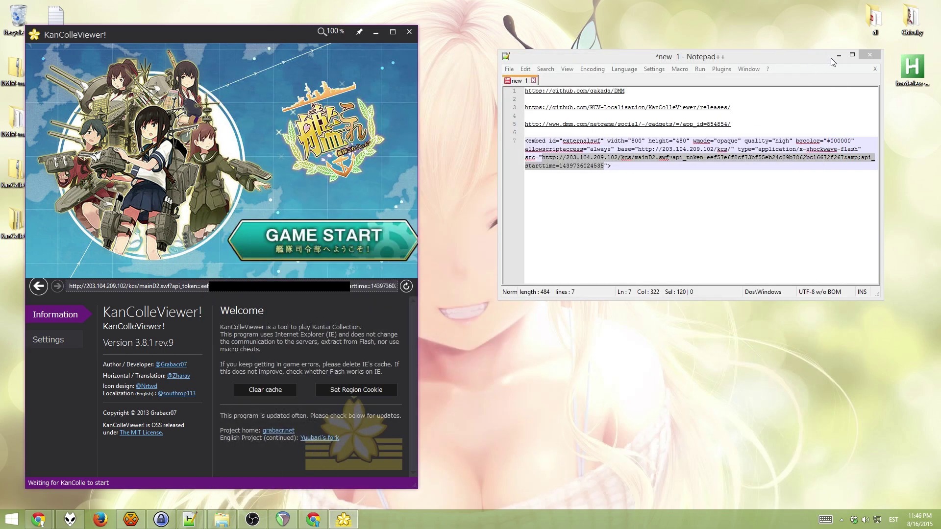
pyautogui.click(838, 59)
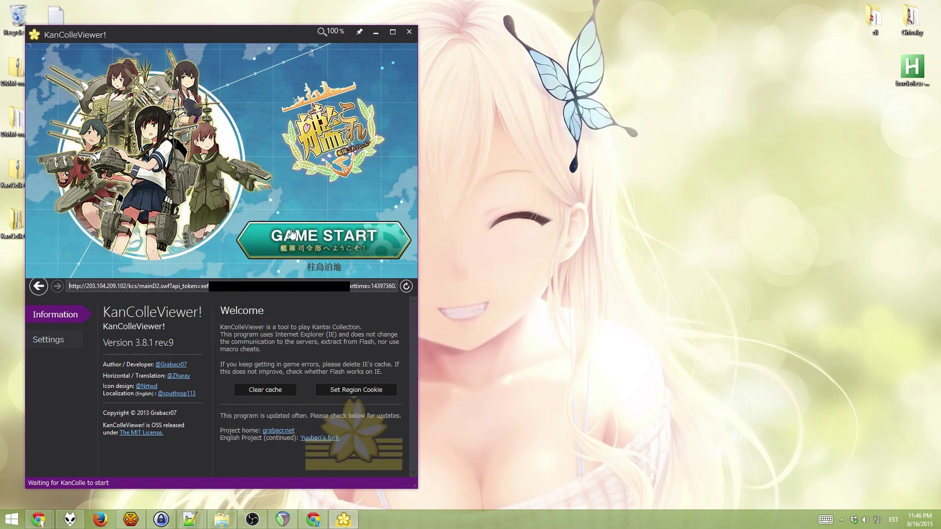
pyautogui.click(240, 254)
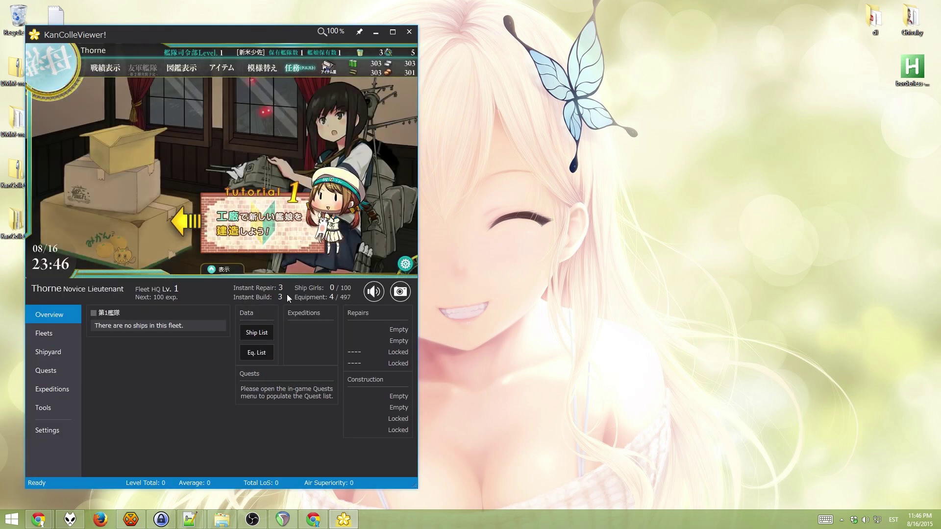
pyautogui.moveTo(245, 34); pyautogui.dragTo(268, 16)
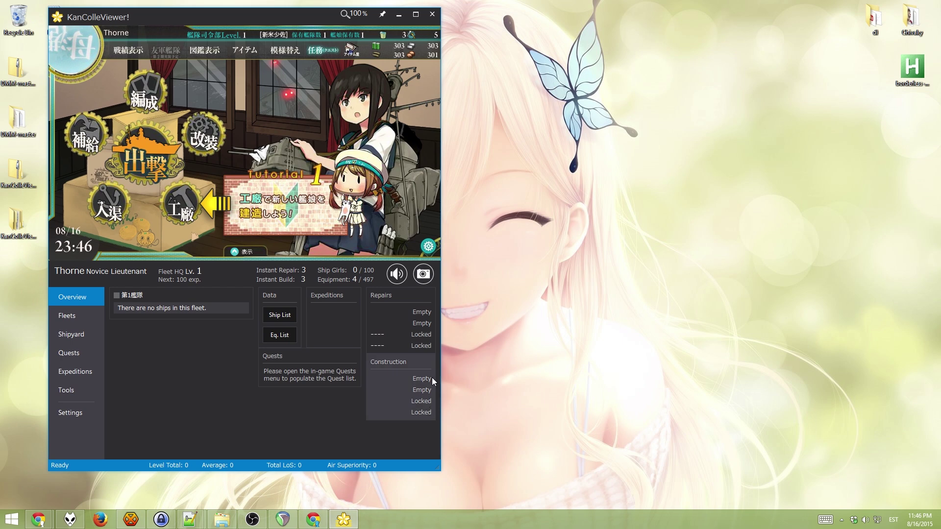